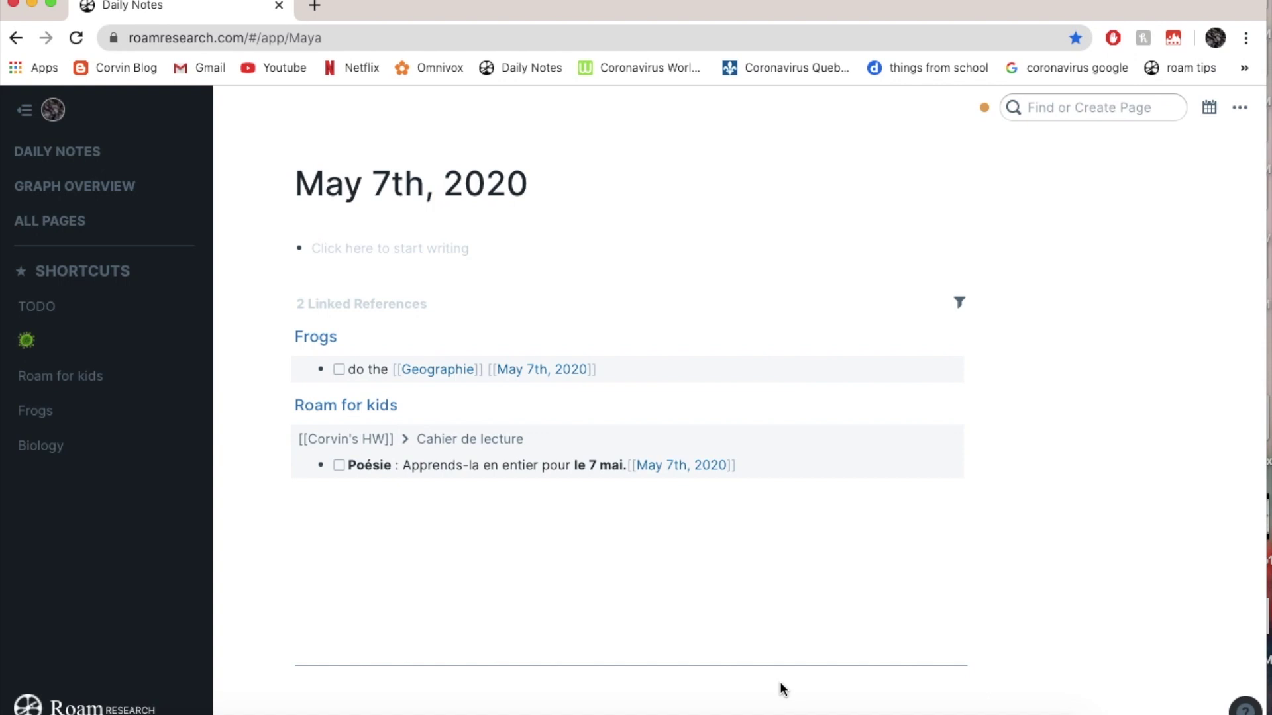
- Write 'three ways to create a page:' as the first block of the May 7th note
left_click(450, 252)
type("three ")
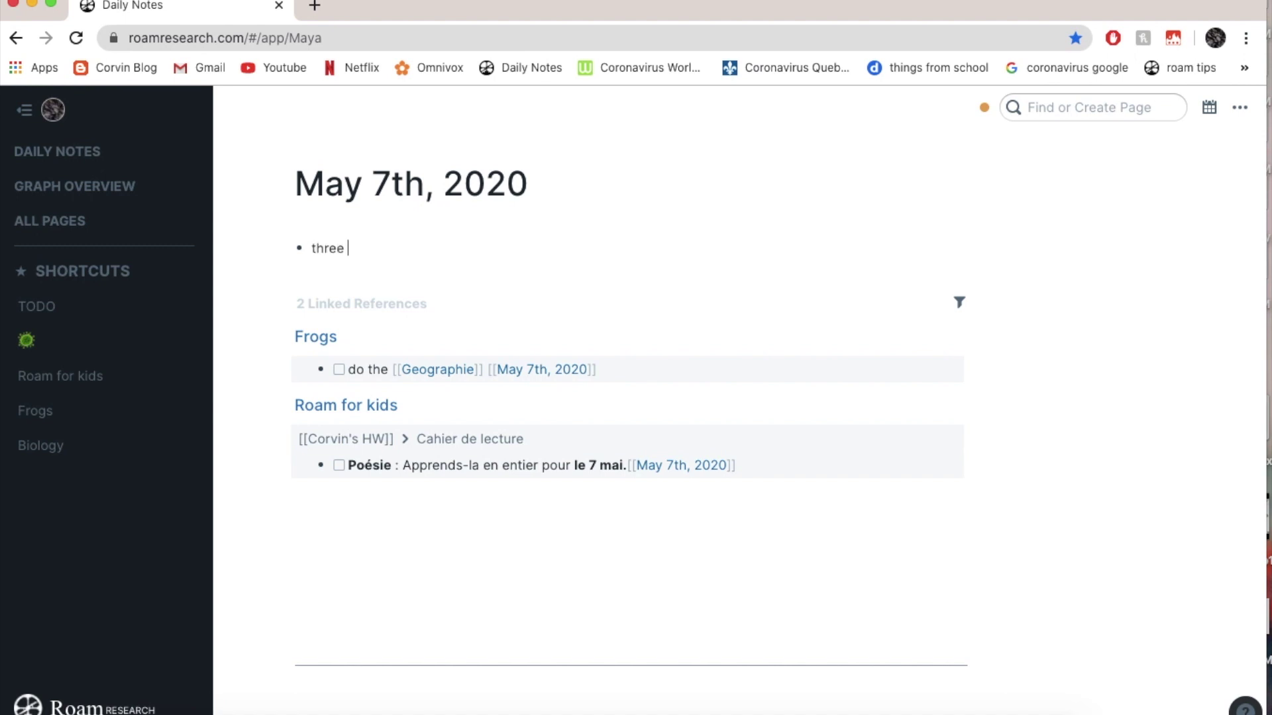
type("ways to re")
key("BackSpace")
key("BackSpace")
type("craete a")
key("BackSpace")
key("BackSpace")
key("BackSpace")
key("BackSpace")
key("BackSpace")
key("BackSpace")
key("BackSpace")
type("eate a ")
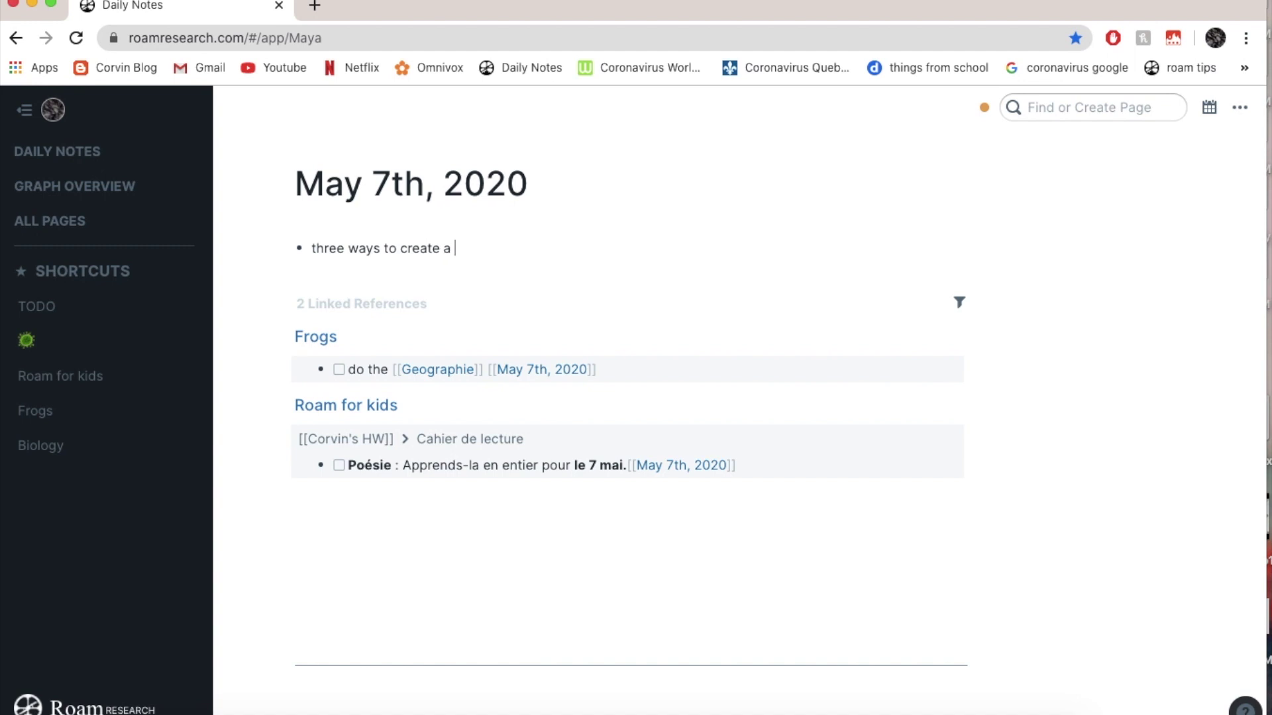
type("page:")
- Add an indented child block 'today, I created a page called [[flower'
key("Return")
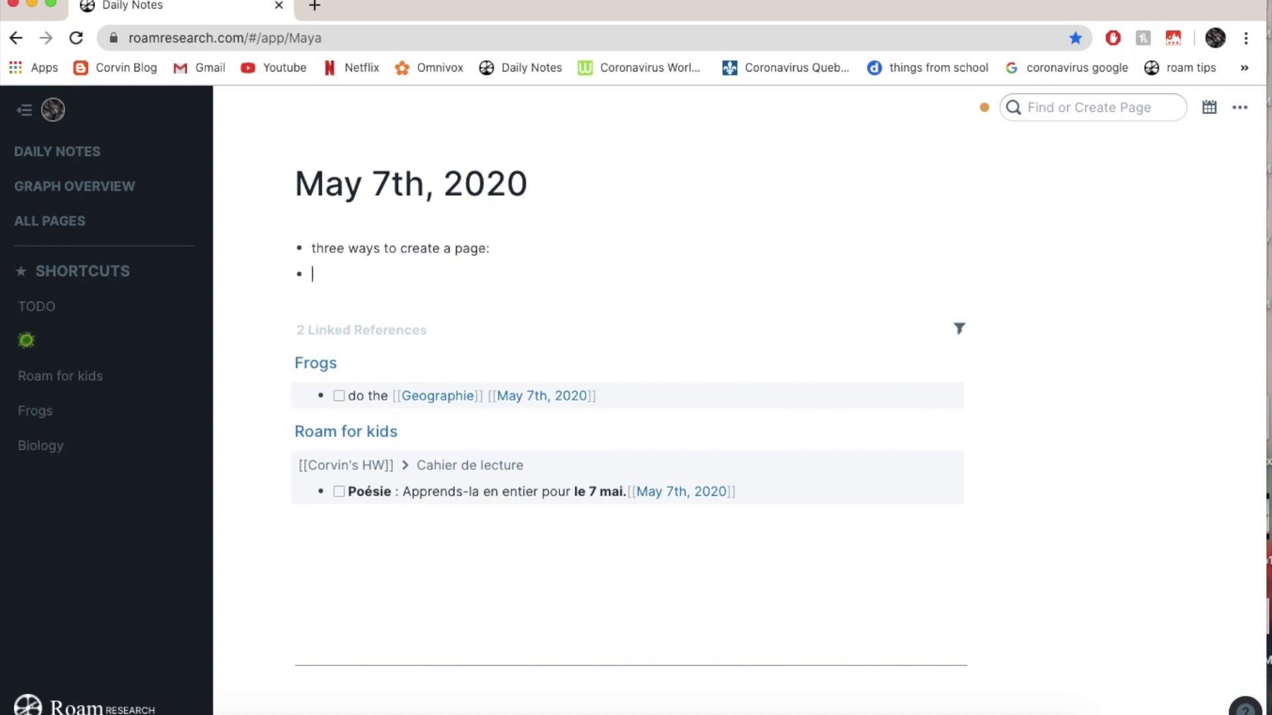
key("Tab")
type("today, I created a ")
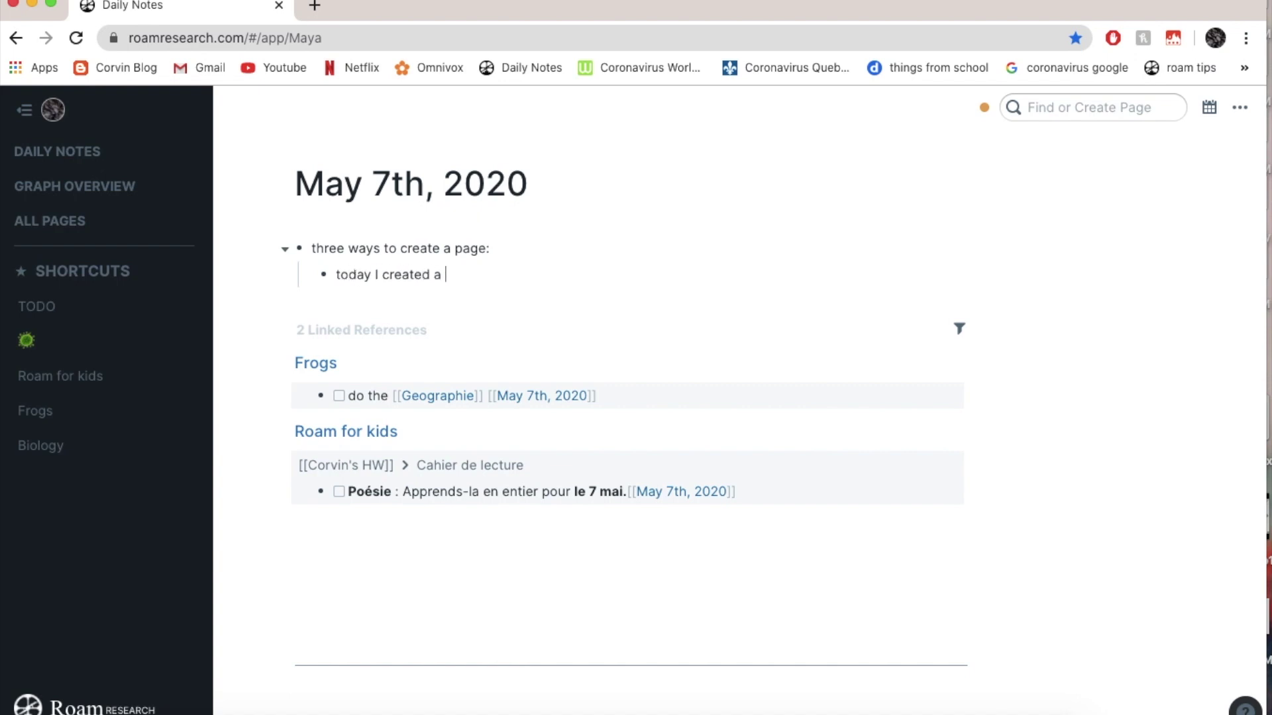
type("page called ")
type("[[flo")
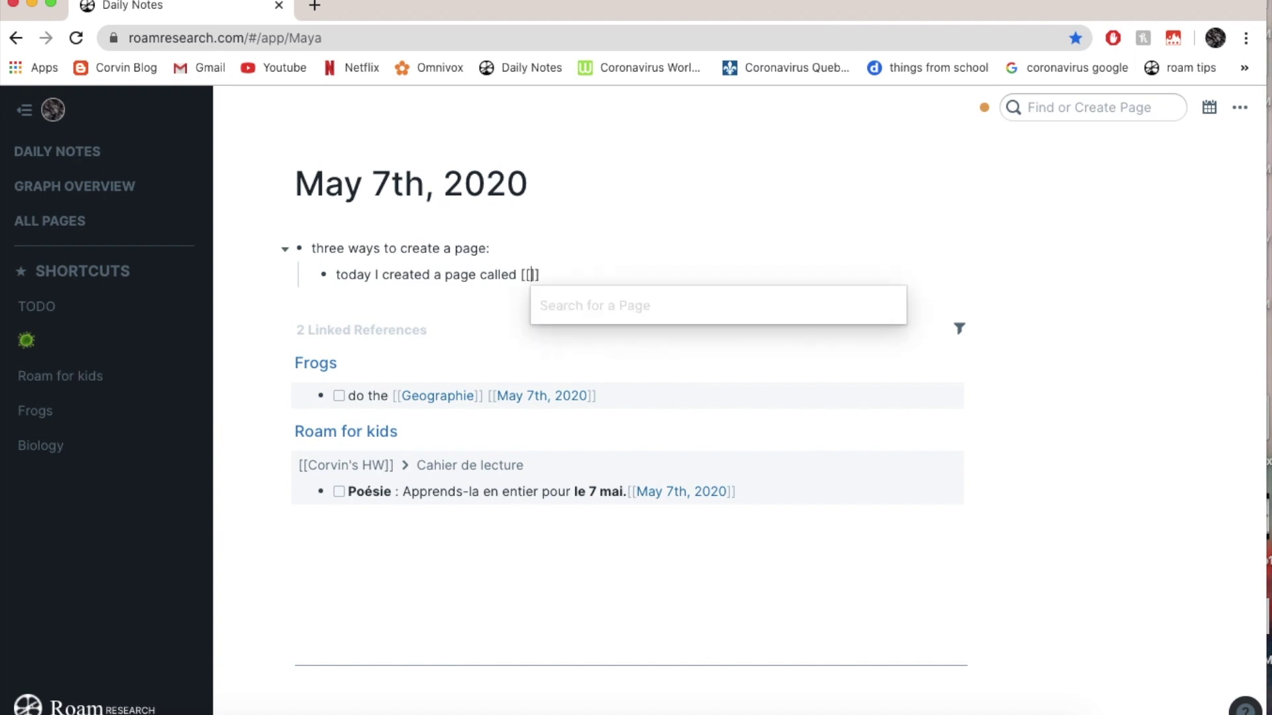
type("wer")
- Replace the broken flower text with a [[flower]] link picked from the page suggestions
key("Escape")
key("Escape")
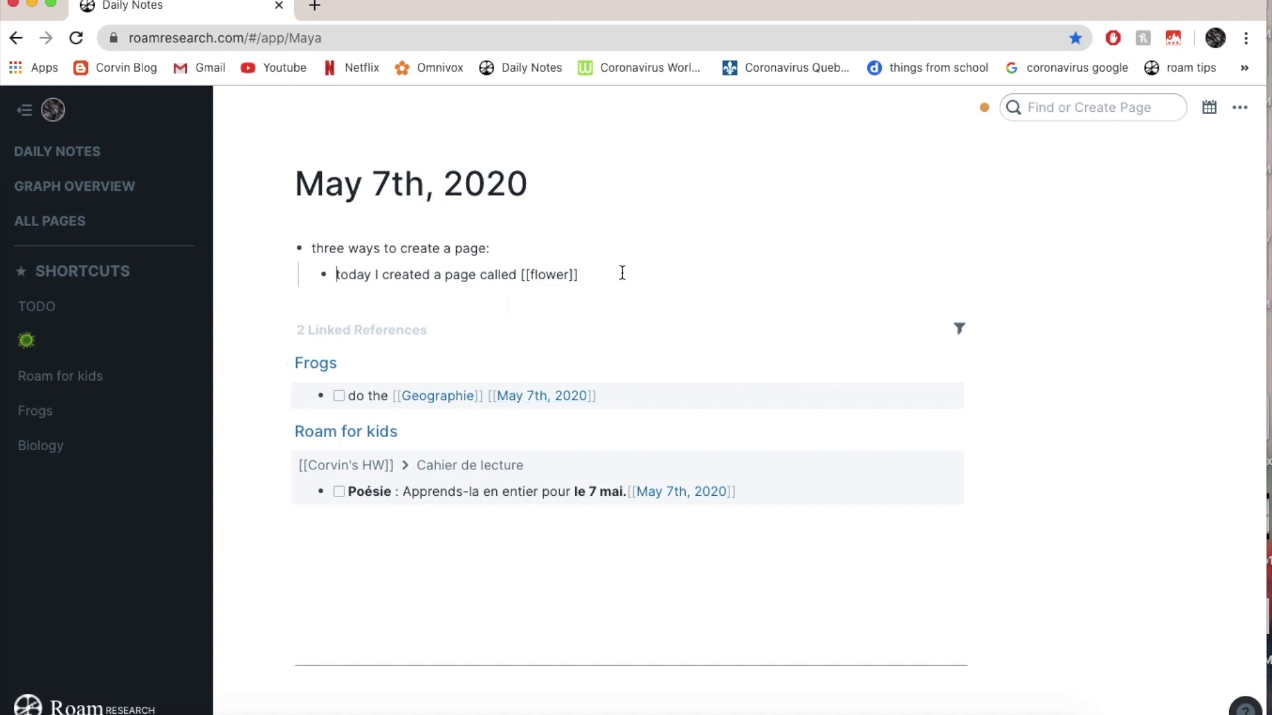
left_click_drag(616, 271, 519, 272)
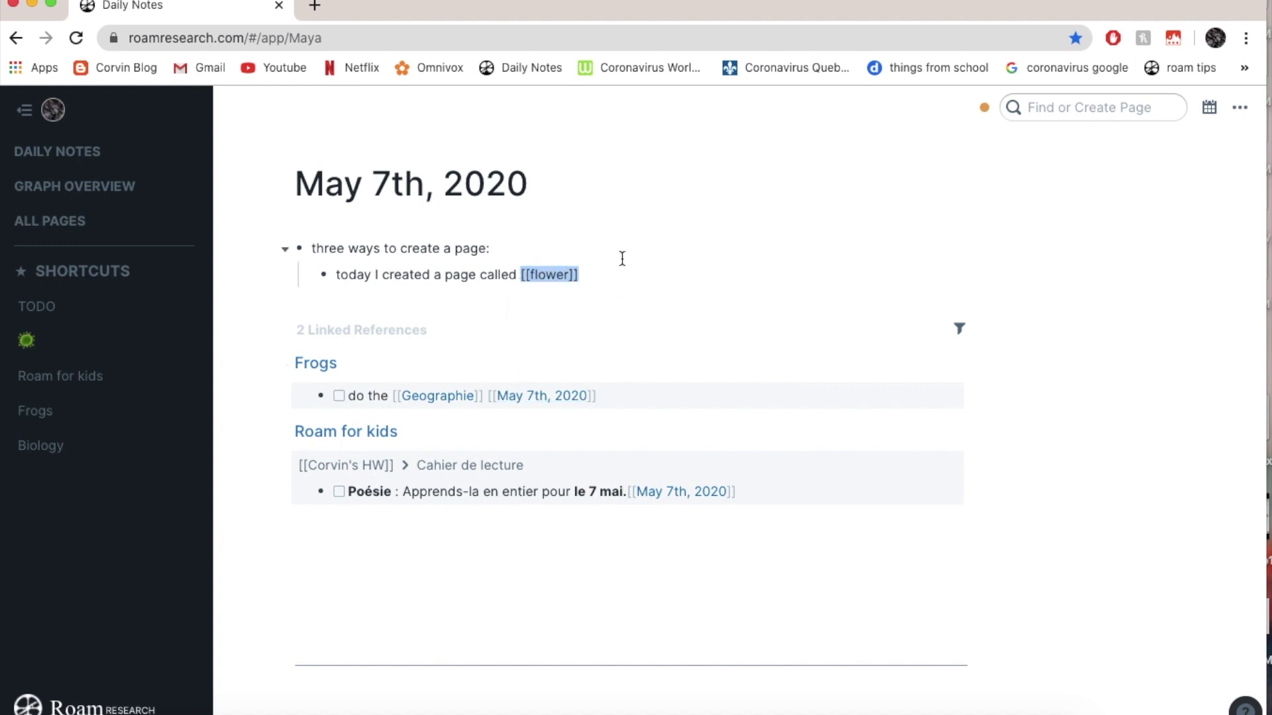
key("BackSpace")
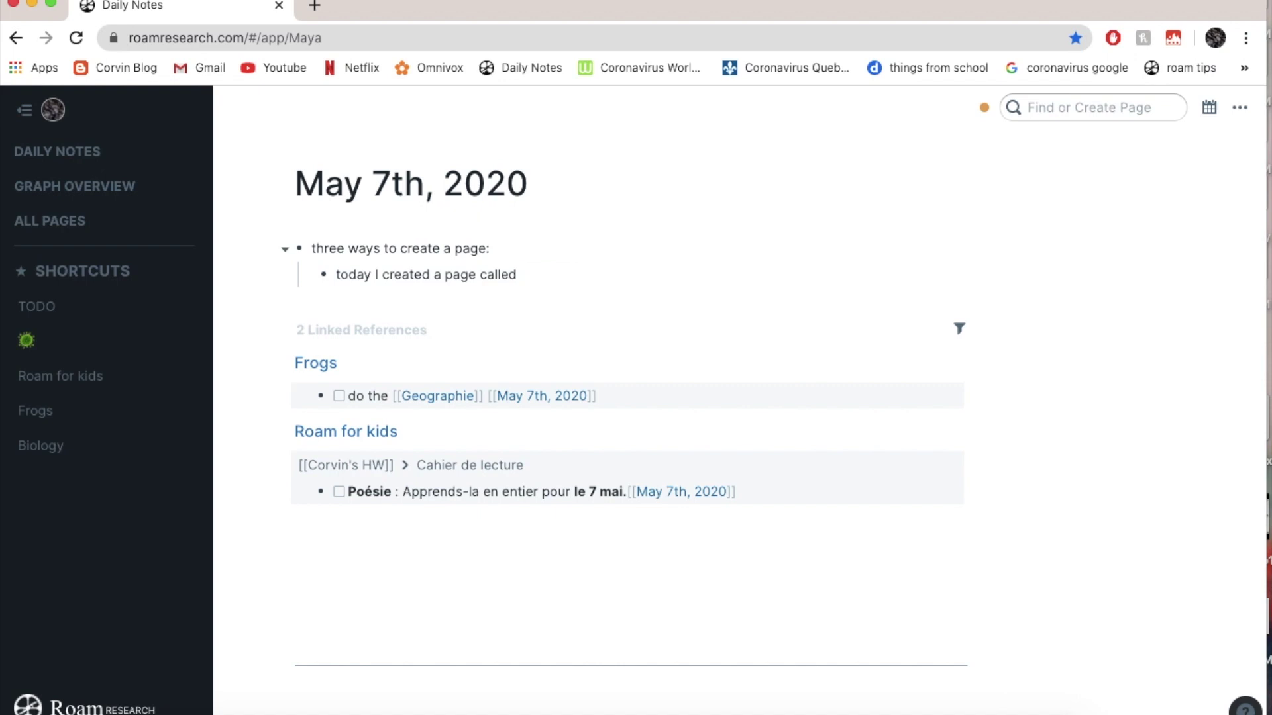
type("[[")
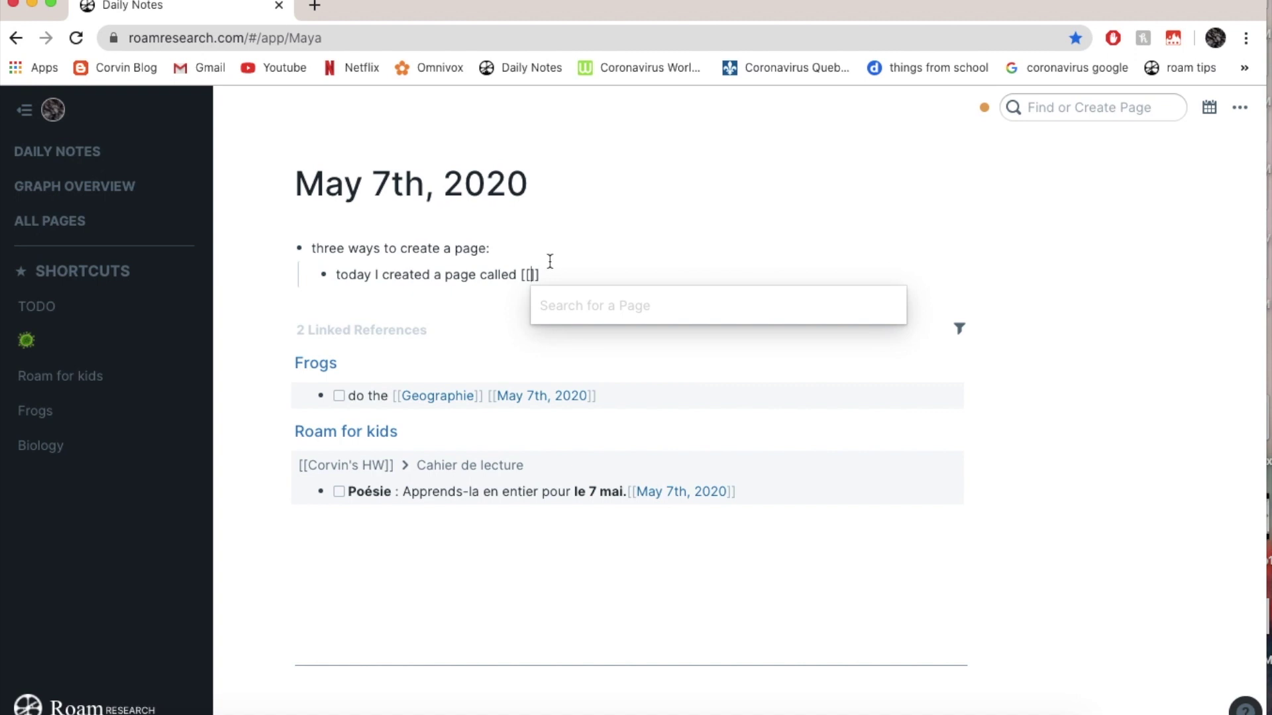
type("flower")
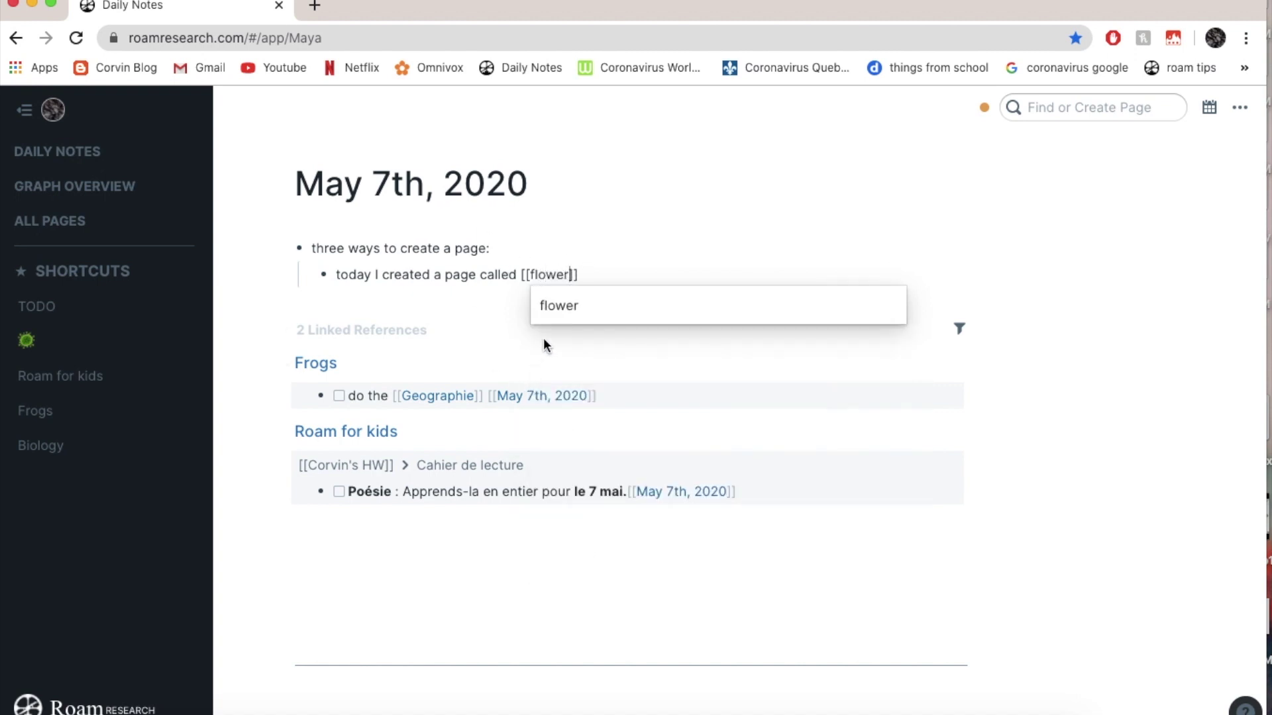
left_click(557, 311)
left_click(571, 359)
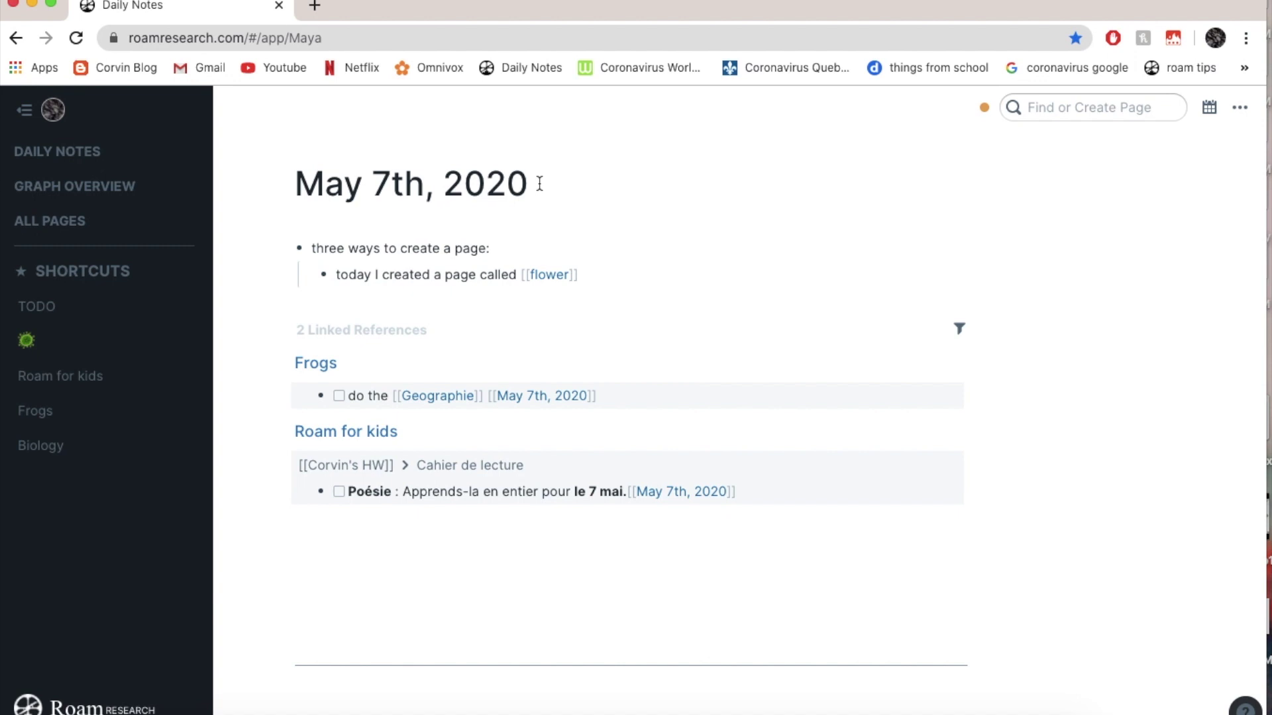
- On the flower page, link the February 29th unlinked mention of flowers
left_click(548, 274)
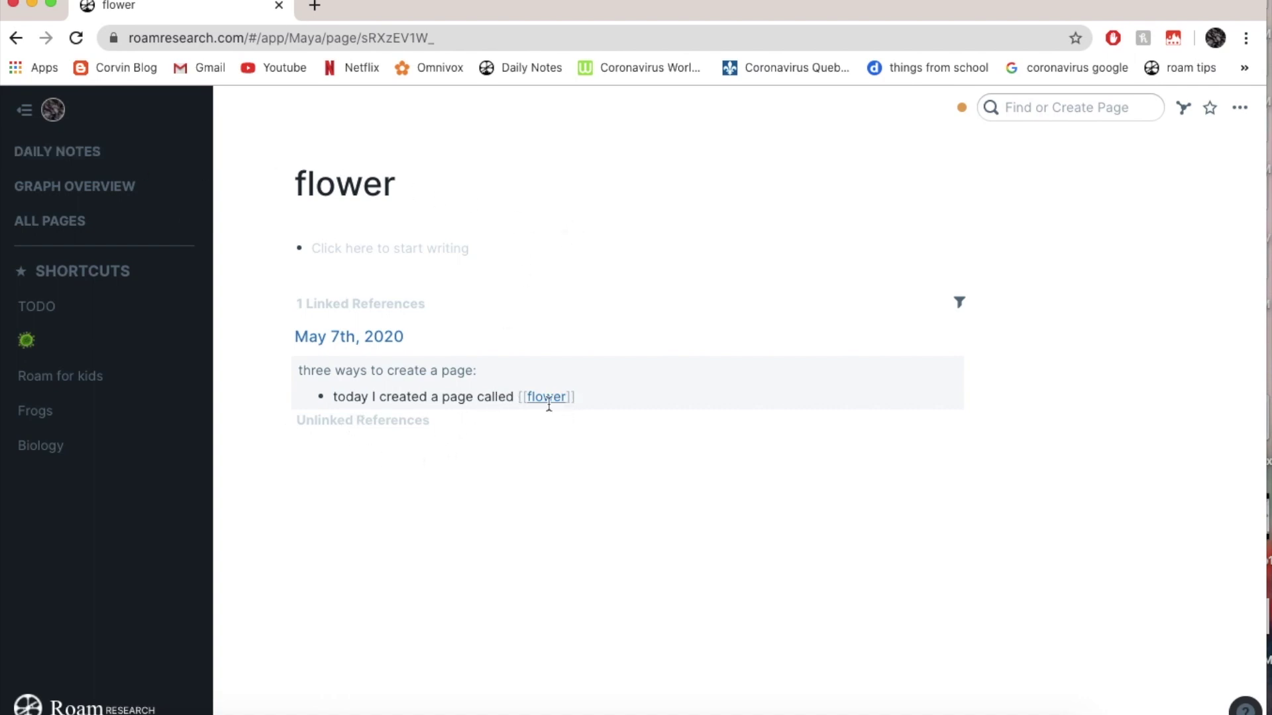
left_click(289, 422)
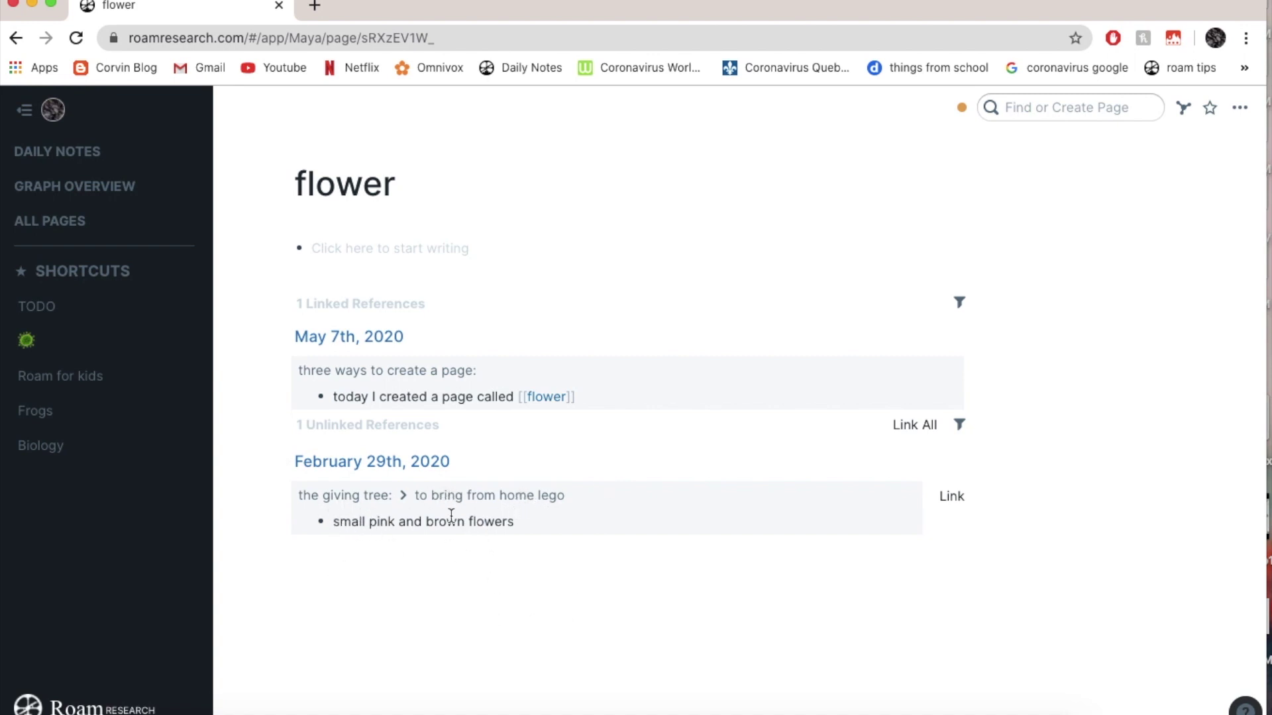
left_click(953, 496)
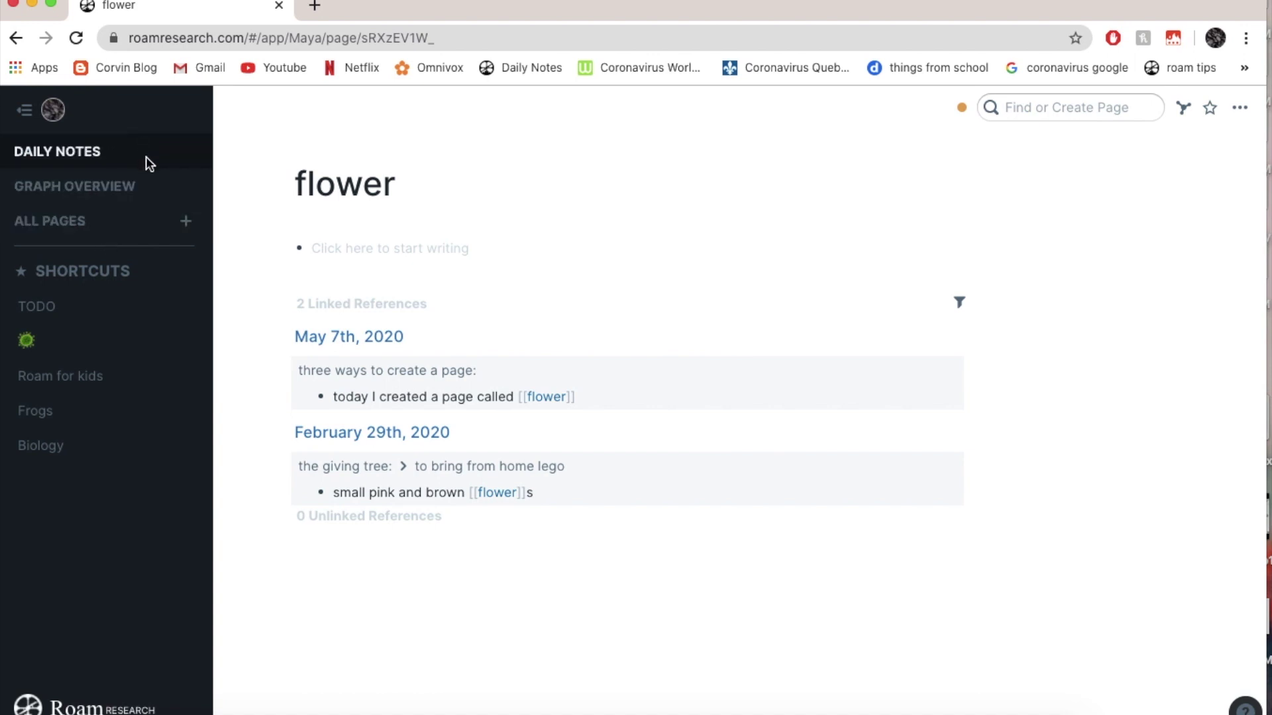
- Create a new page from All Pages and title it 'Lego'
left_click(162, 159)
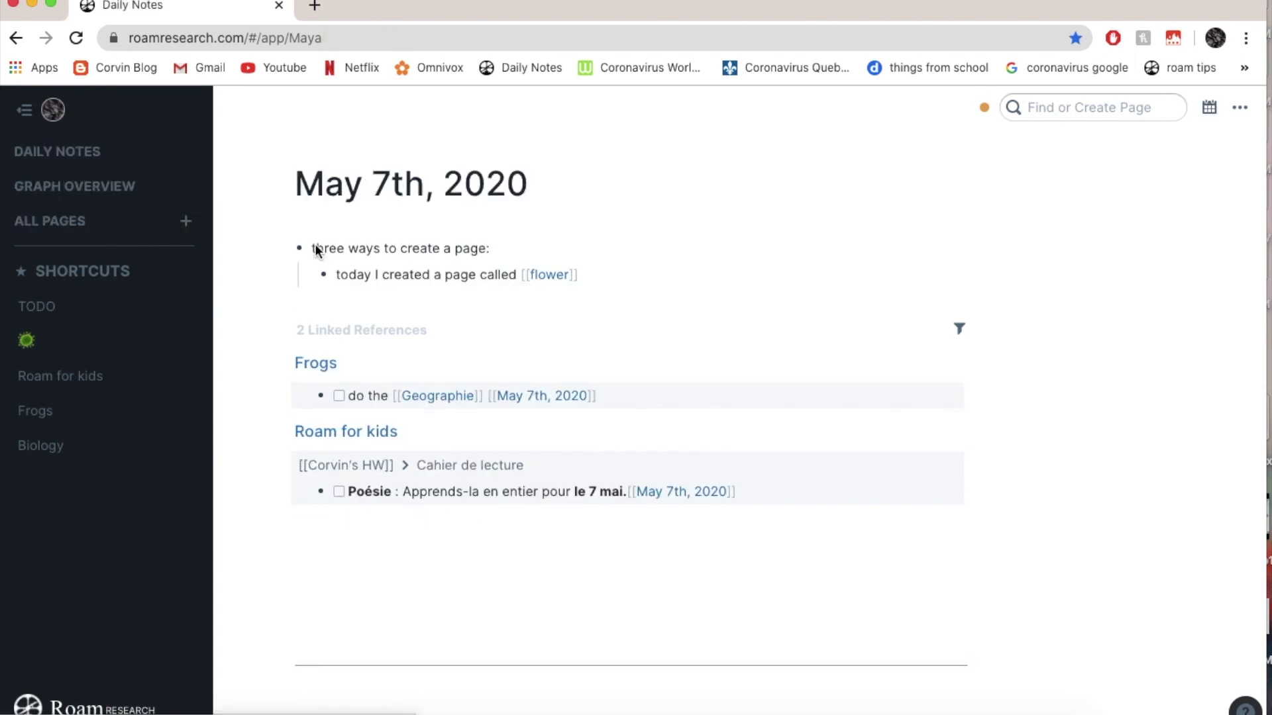
left_click(585, 275)
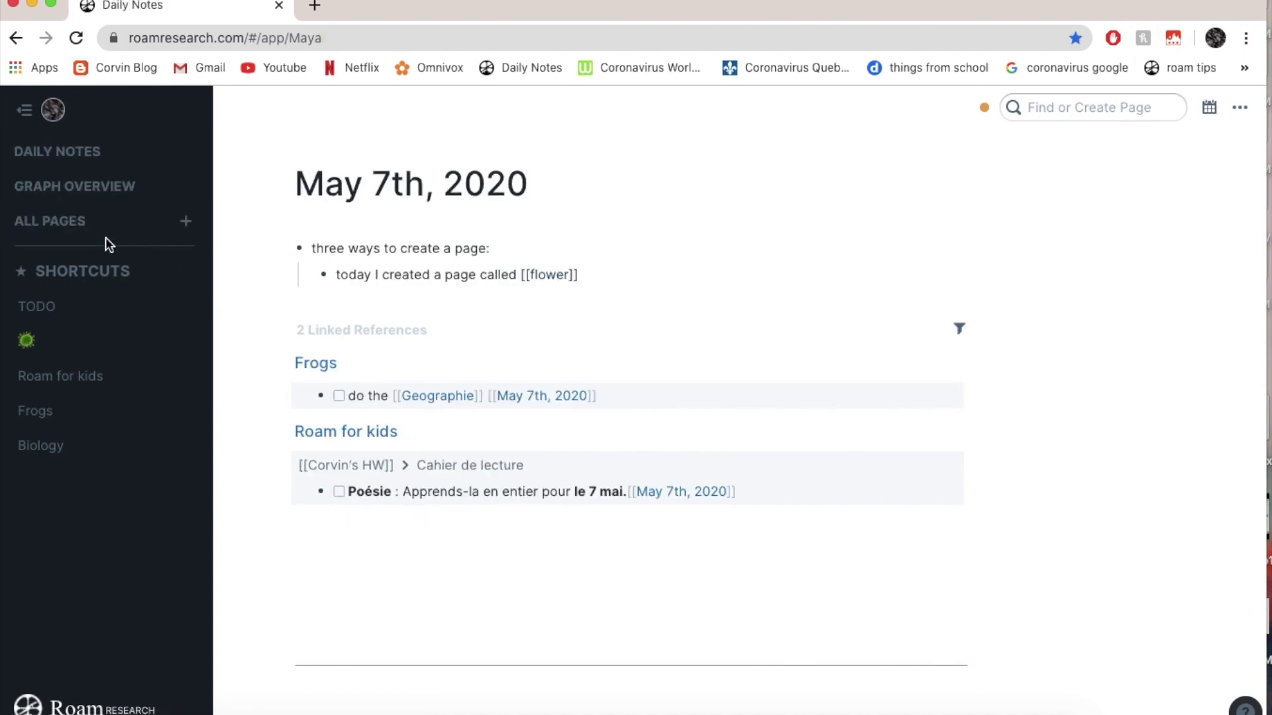
left_click(100, 222)
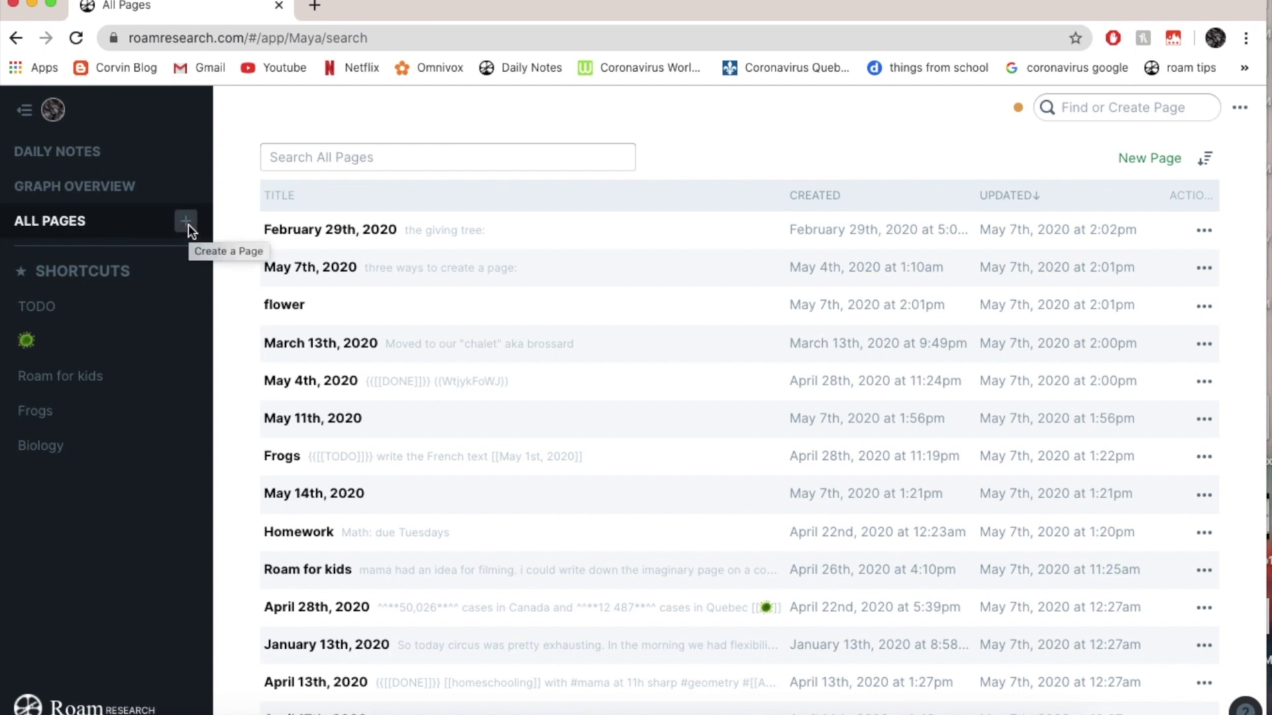
left_click(188, 224)
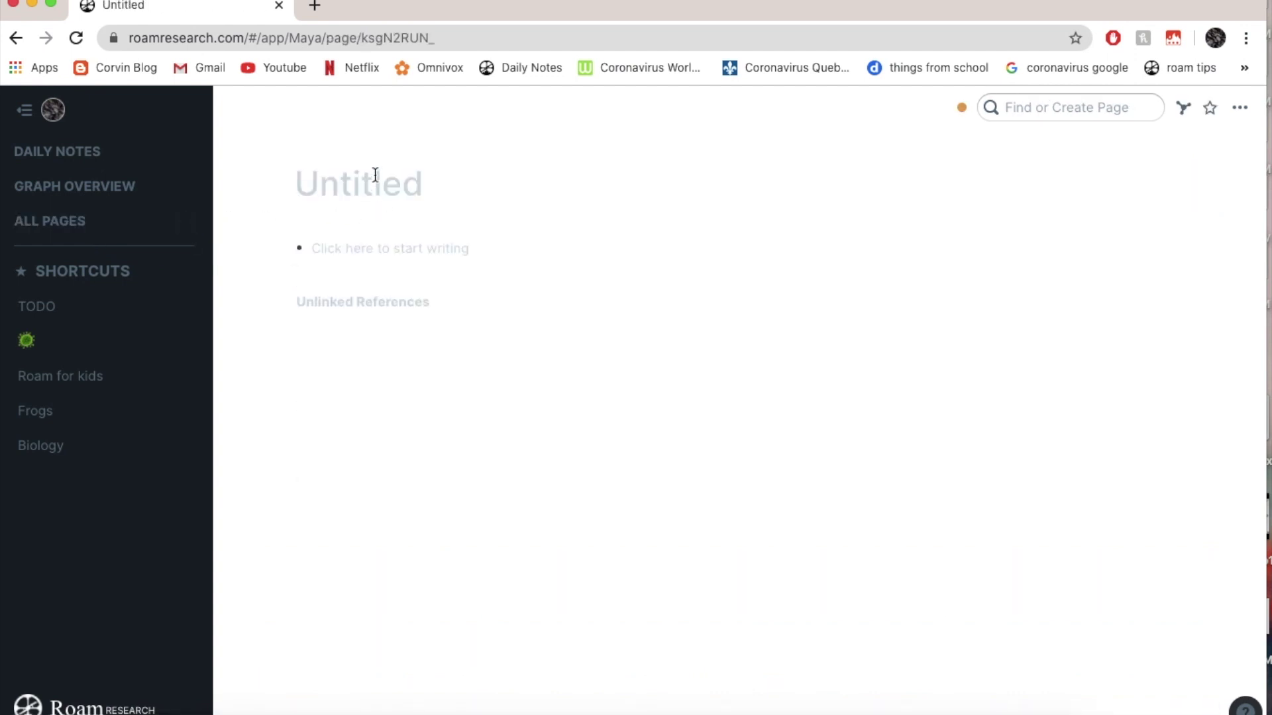
left_click(435, 181)
type("Lego")
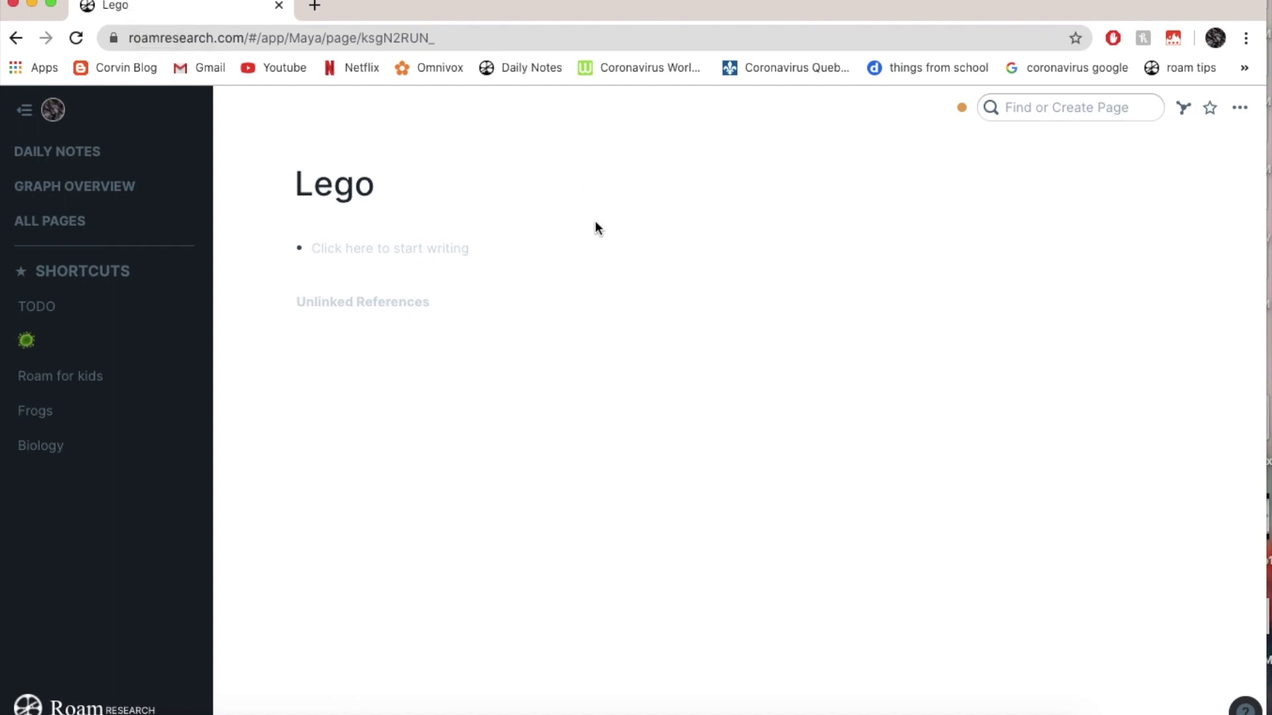
- Write 'I really love lego' as the first block of the Lego page
left_click(453, 247)
type("I really")
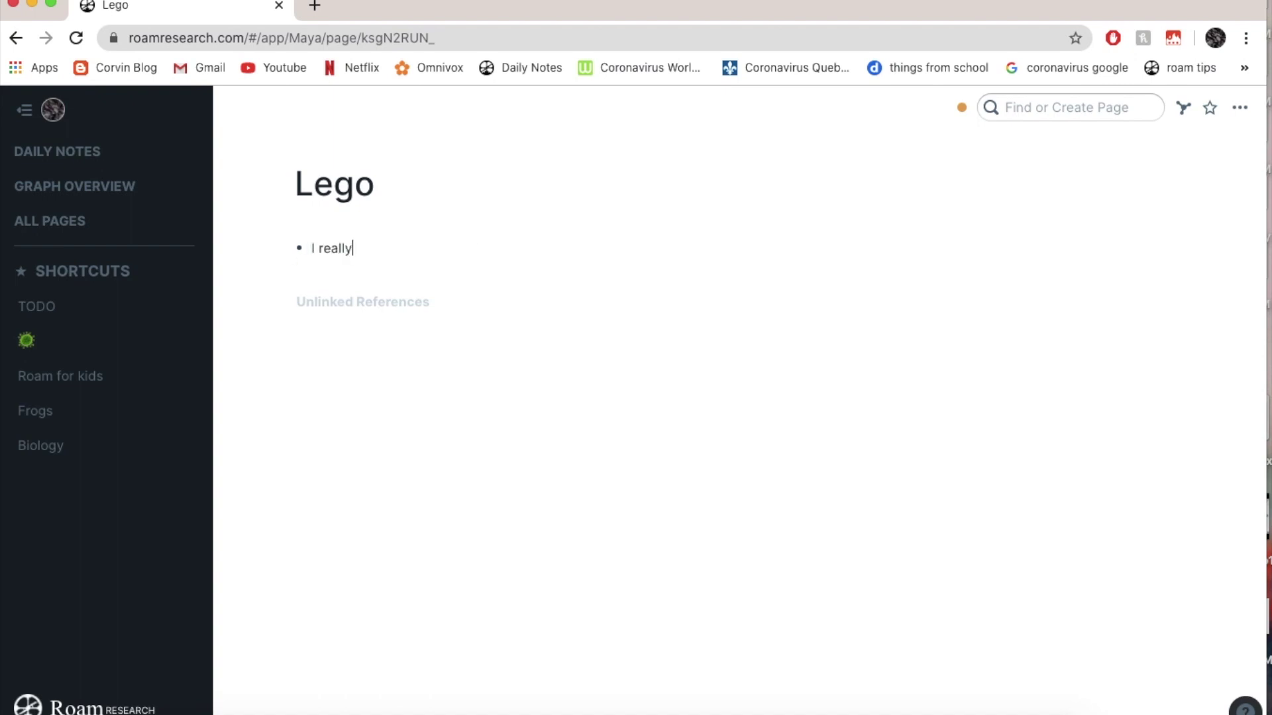
type(" love lego")
left_click(386, 250)
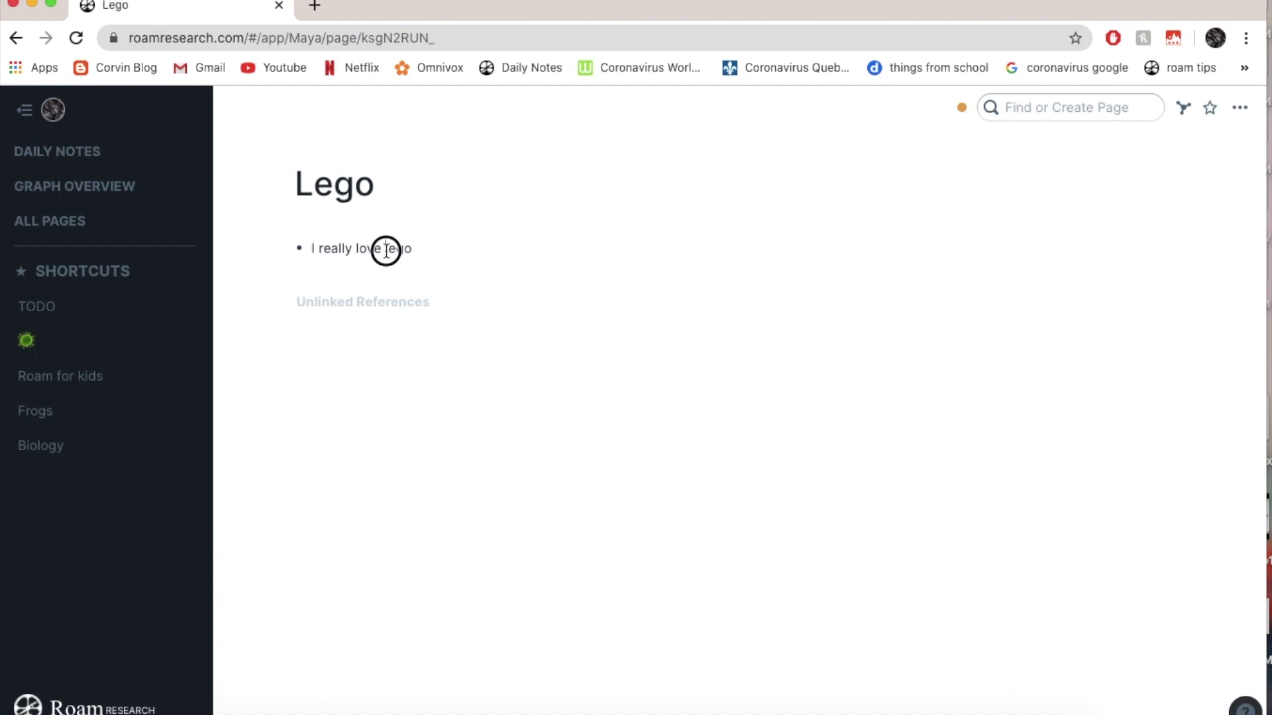
left_click_drag(386, 250, 426, 250)
left_click(483, 264)
- Link the May 4th and February 29th lego mentions from Unlinked References to the Lego page
left_click(287, 303)
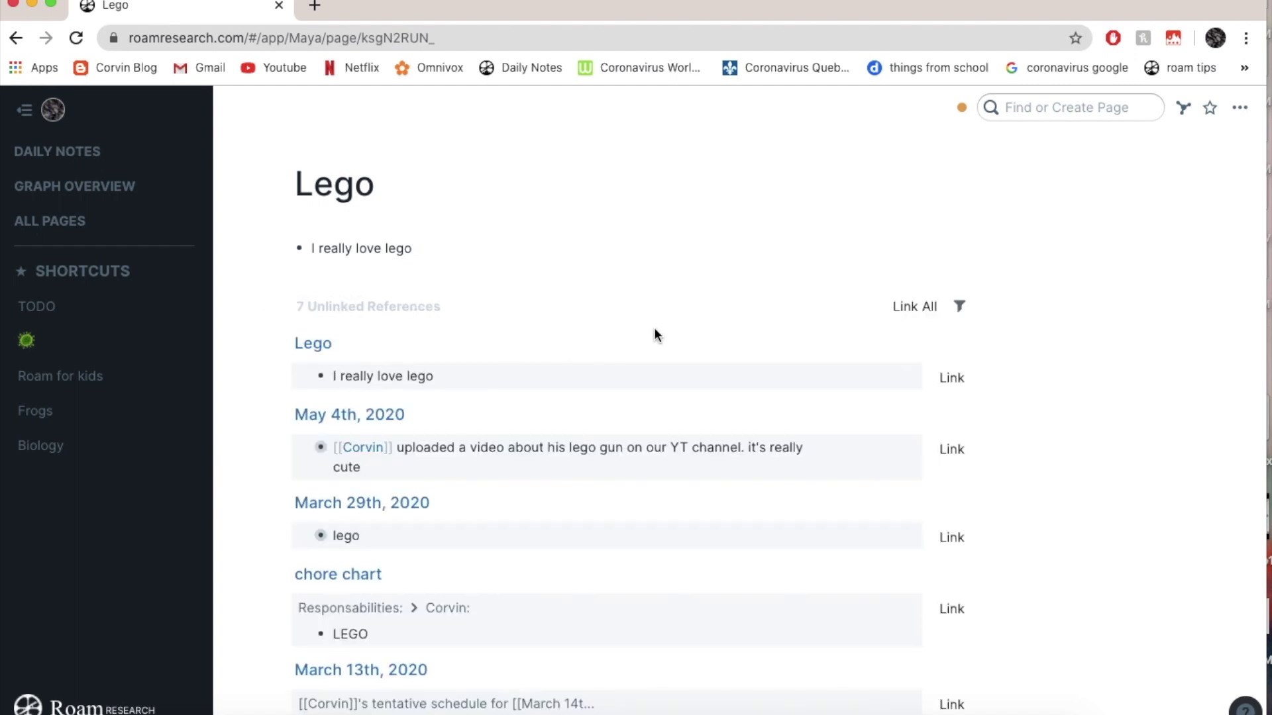
scroll(657, 322, "down", 4)
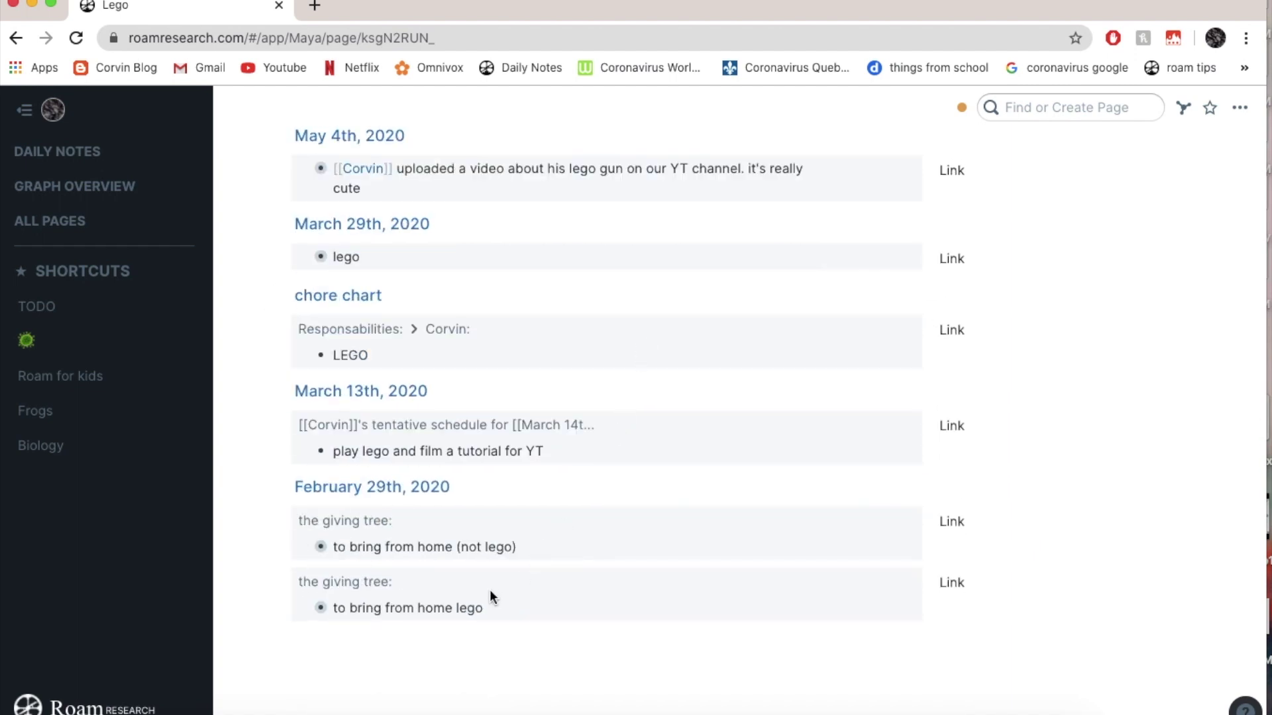
scroll(419, 583, "up", 4)
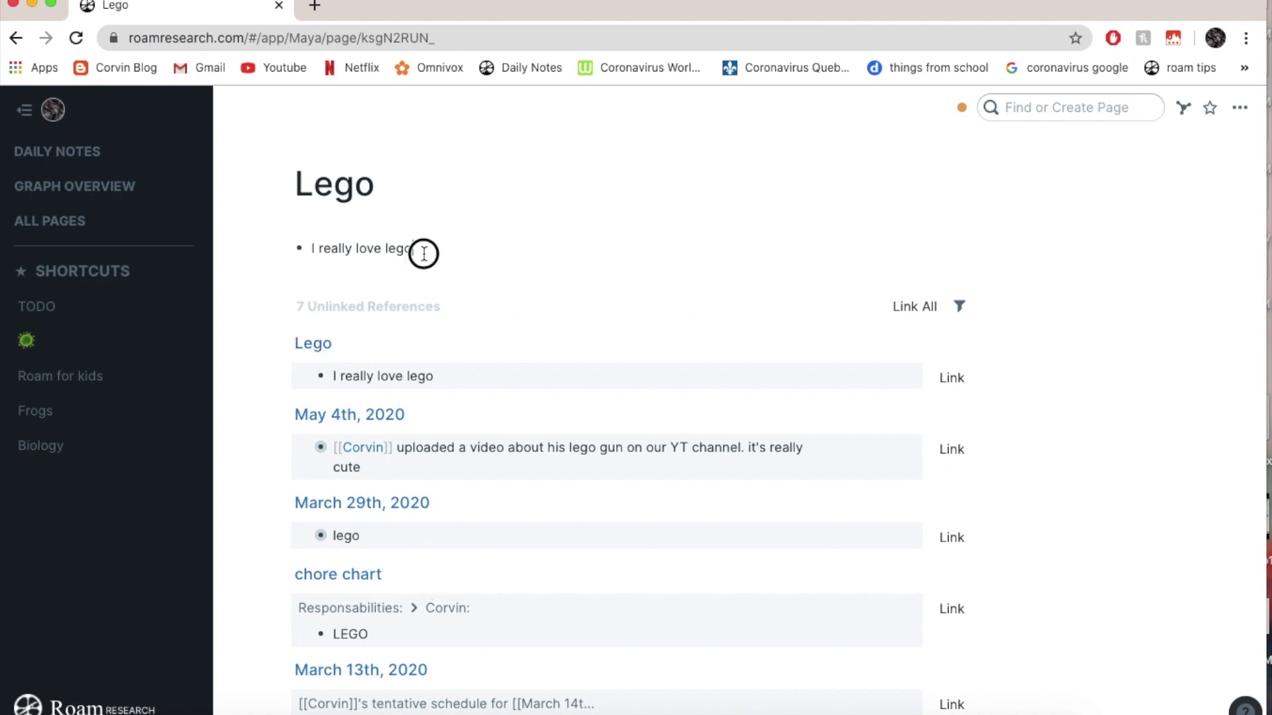
left_click_drag(423, 254, 312, 244)
left_click(584, 322)
scroll(821, 444, "down", 1)
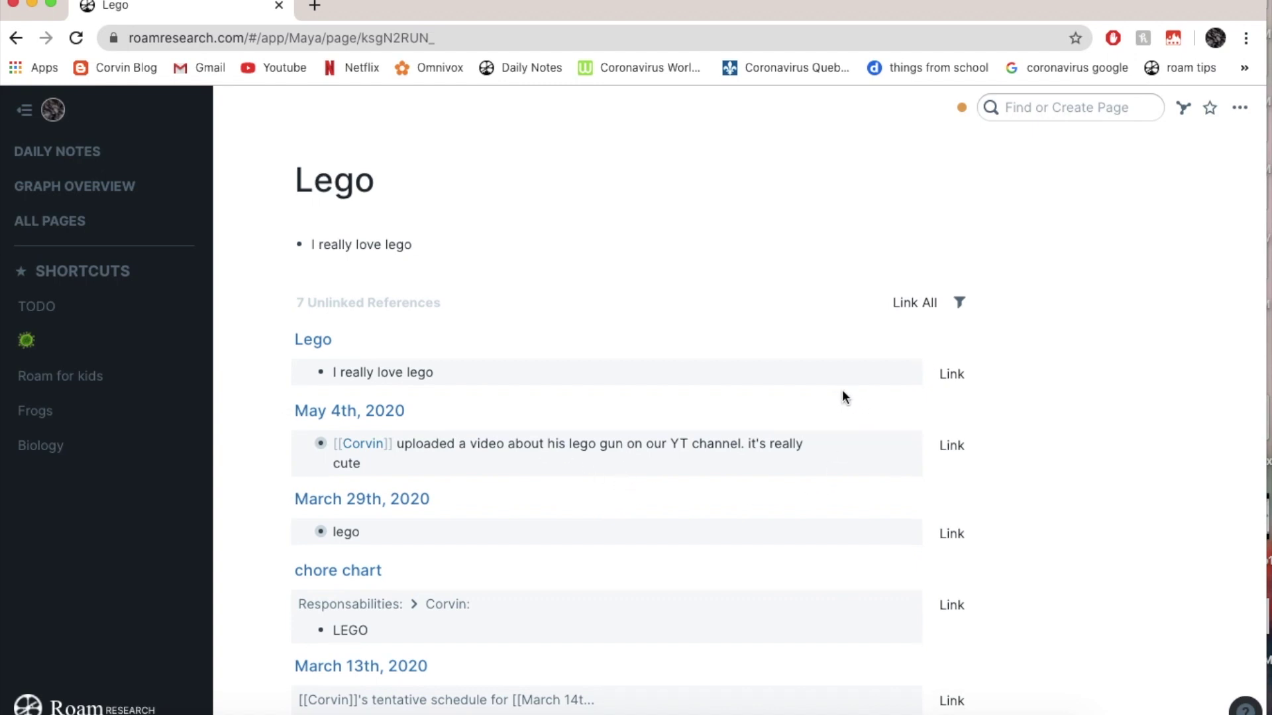
left_click(949, 448)
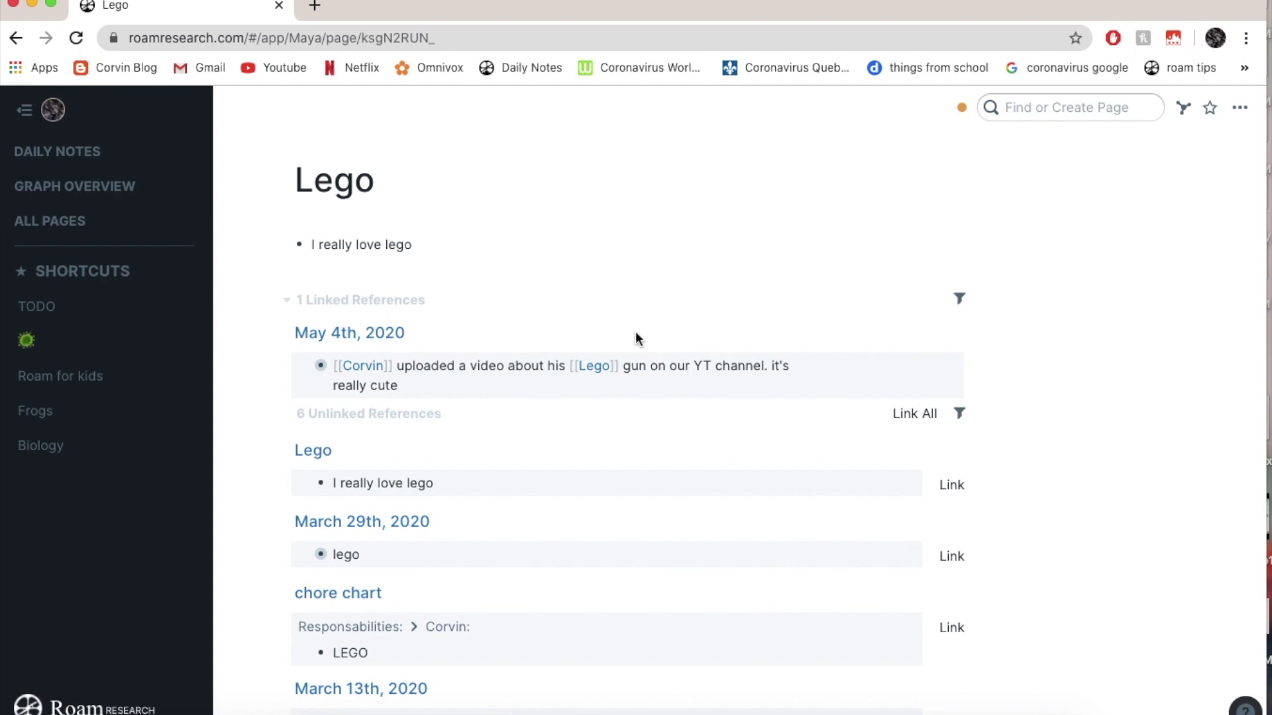
scroll(699, 332, "down", 1)
scroll(587, 465, "down", 1)
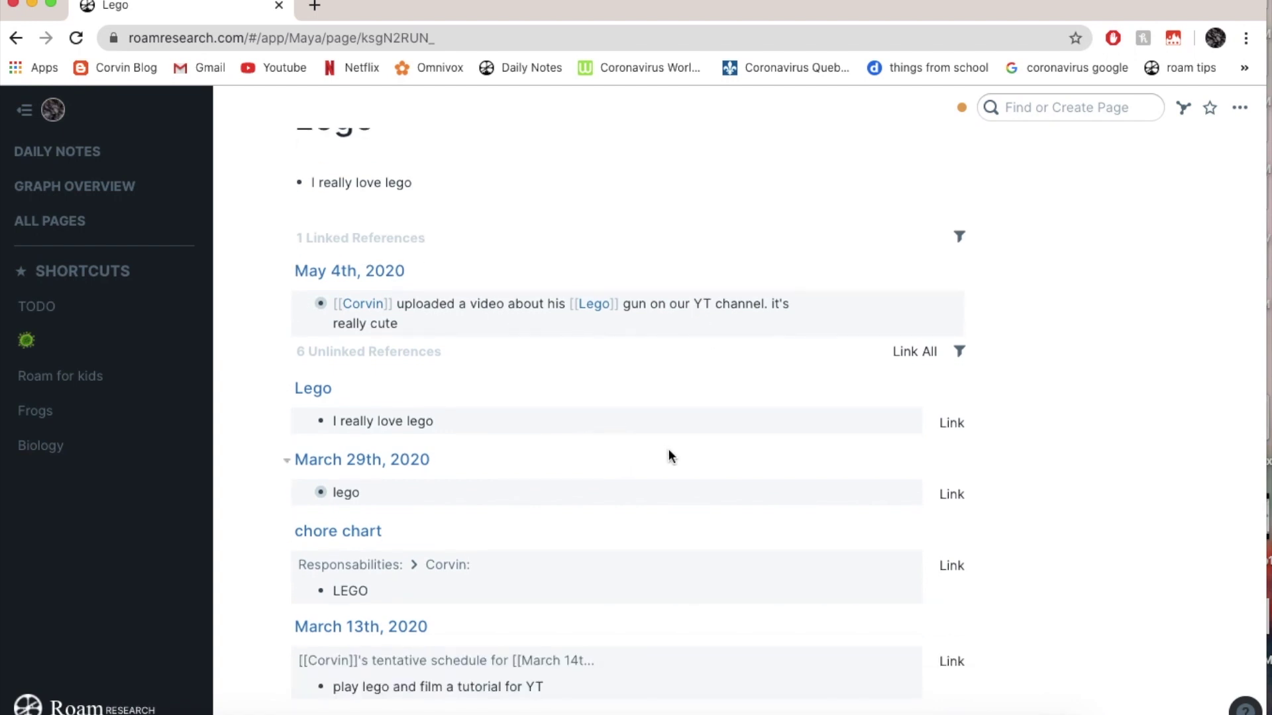
scroll(670, 455, "down", 5)
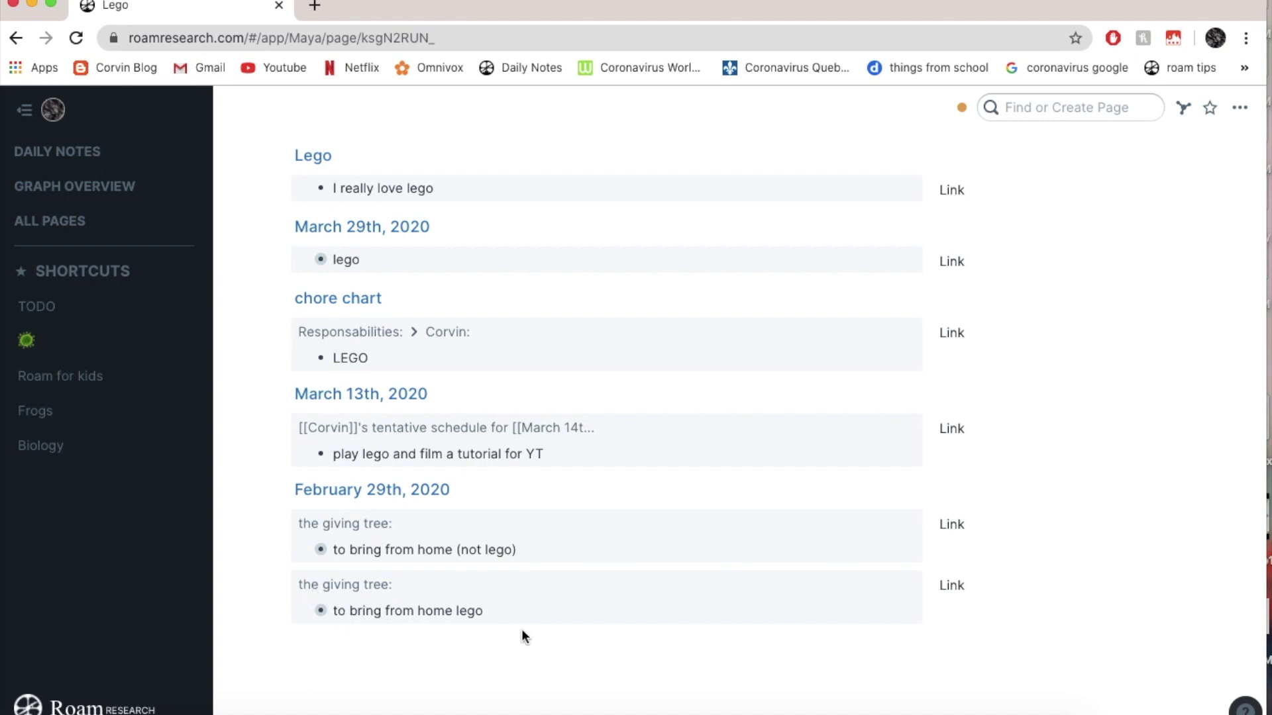
left_click(954, 587)
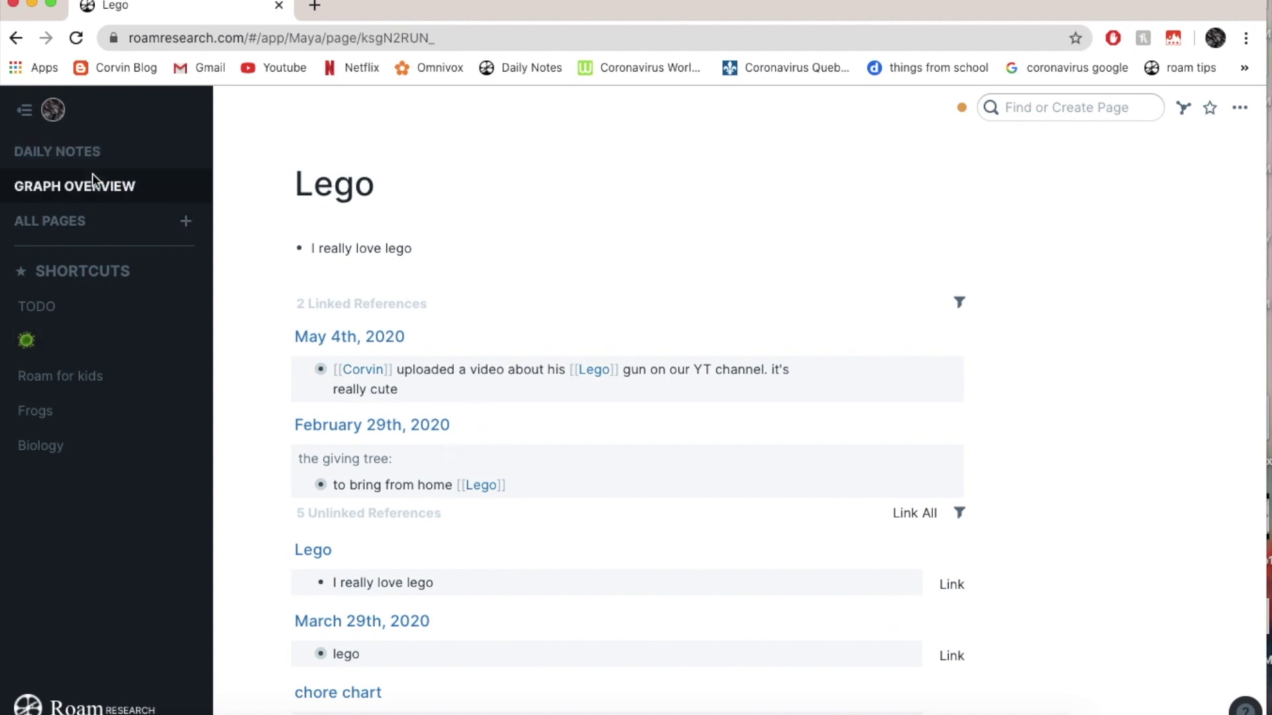
- Add the May 7th block 'Today I plan on playing some [[Lego]]' and check it on the Lego page
left_click(118, 158)
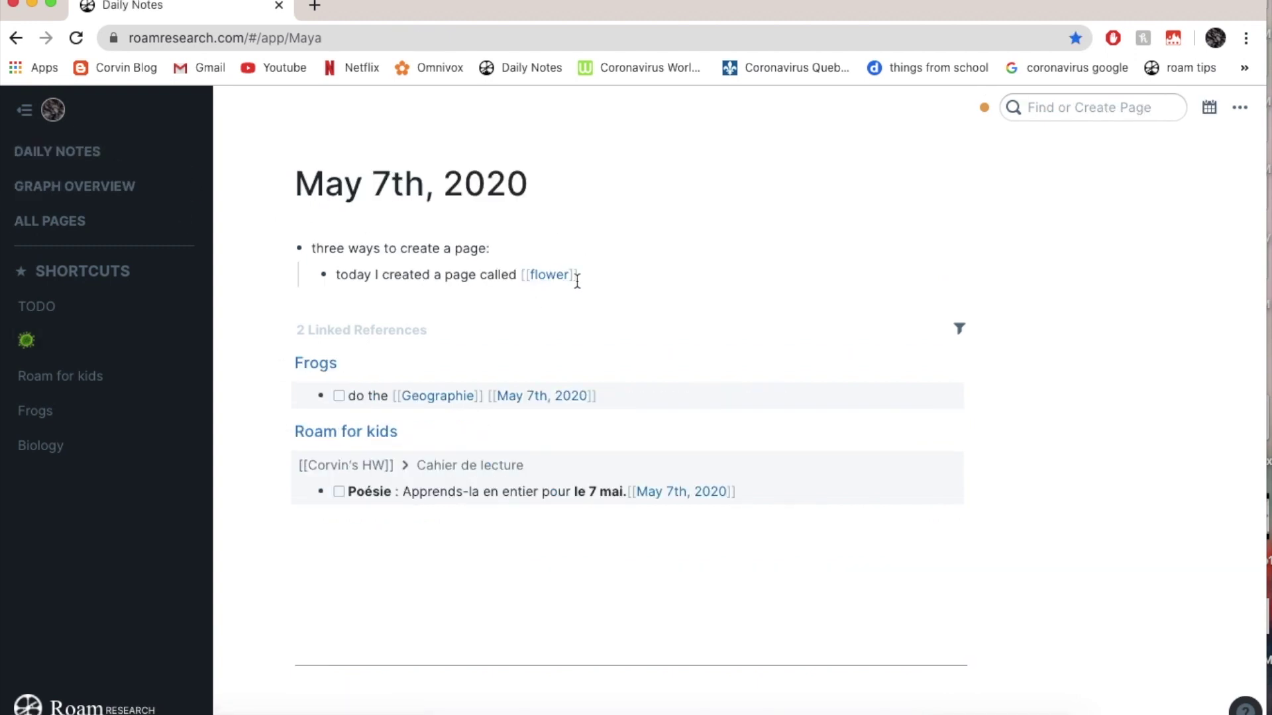
left_click(584, 275)
key("Return")
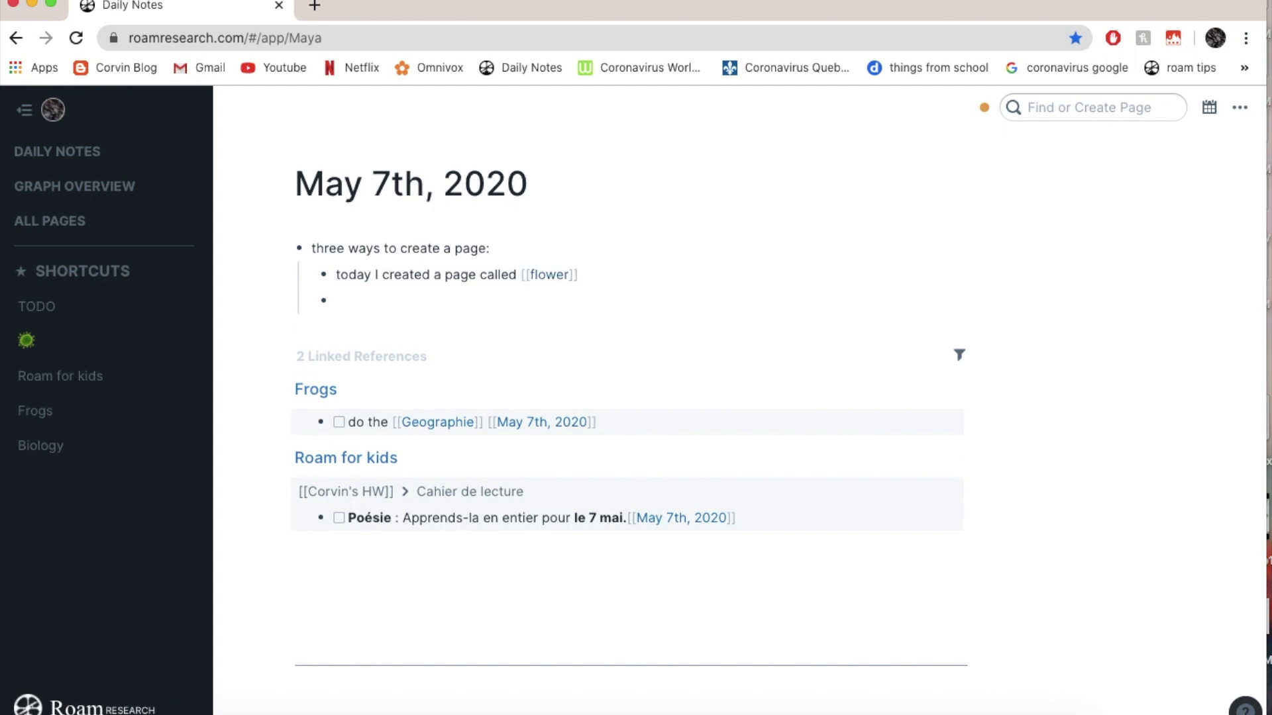
type("Today I plan on playing s")
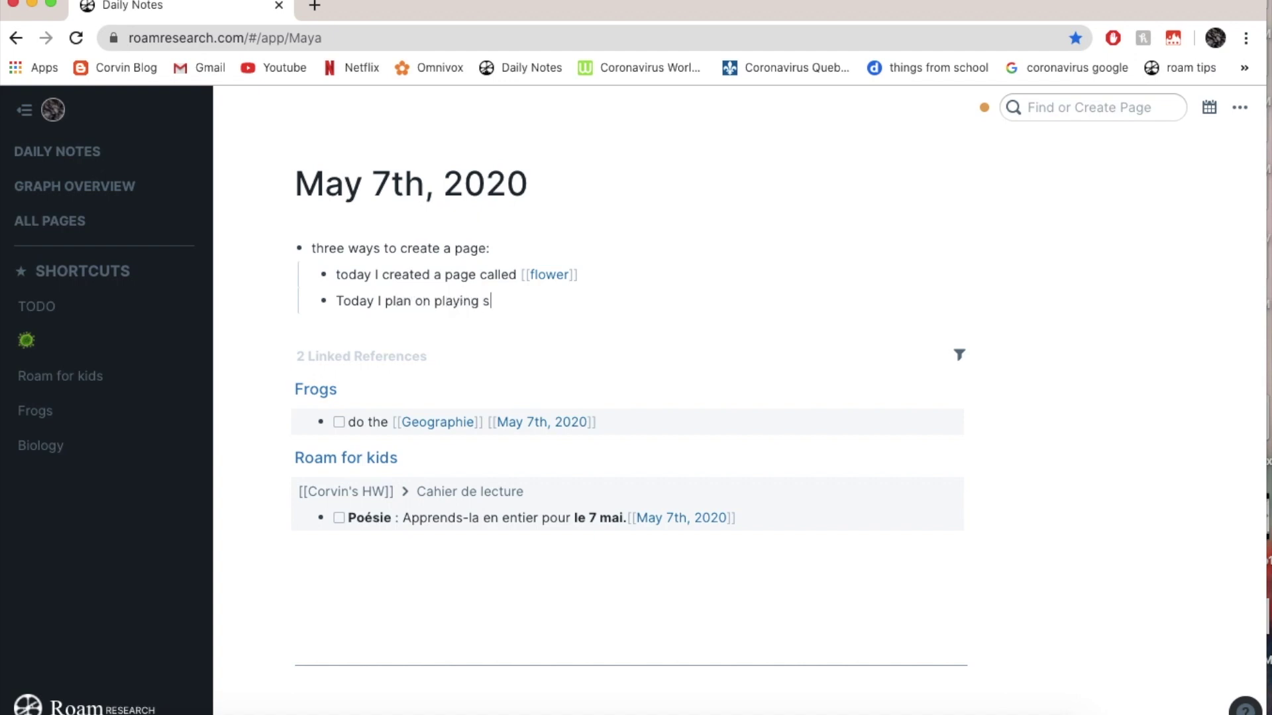
type("ome [[Lego")
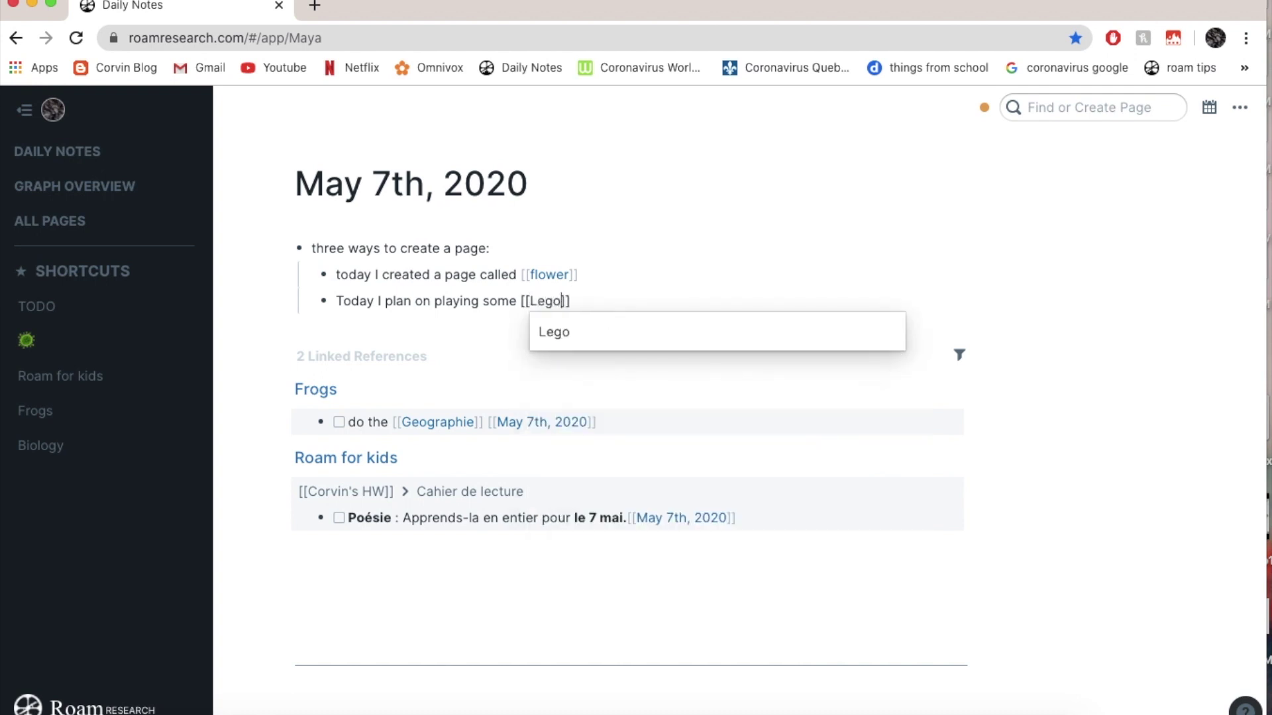
key("Return")
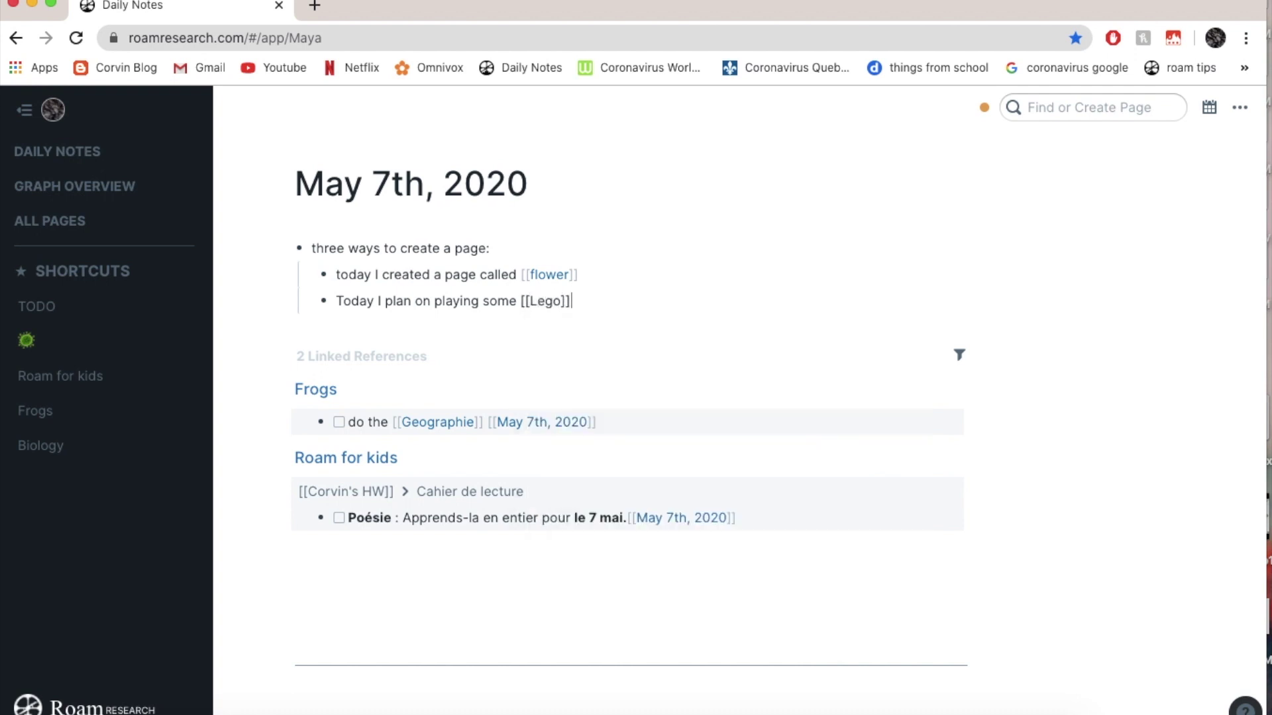
left_click(571, 350)
left_click(545, 301)
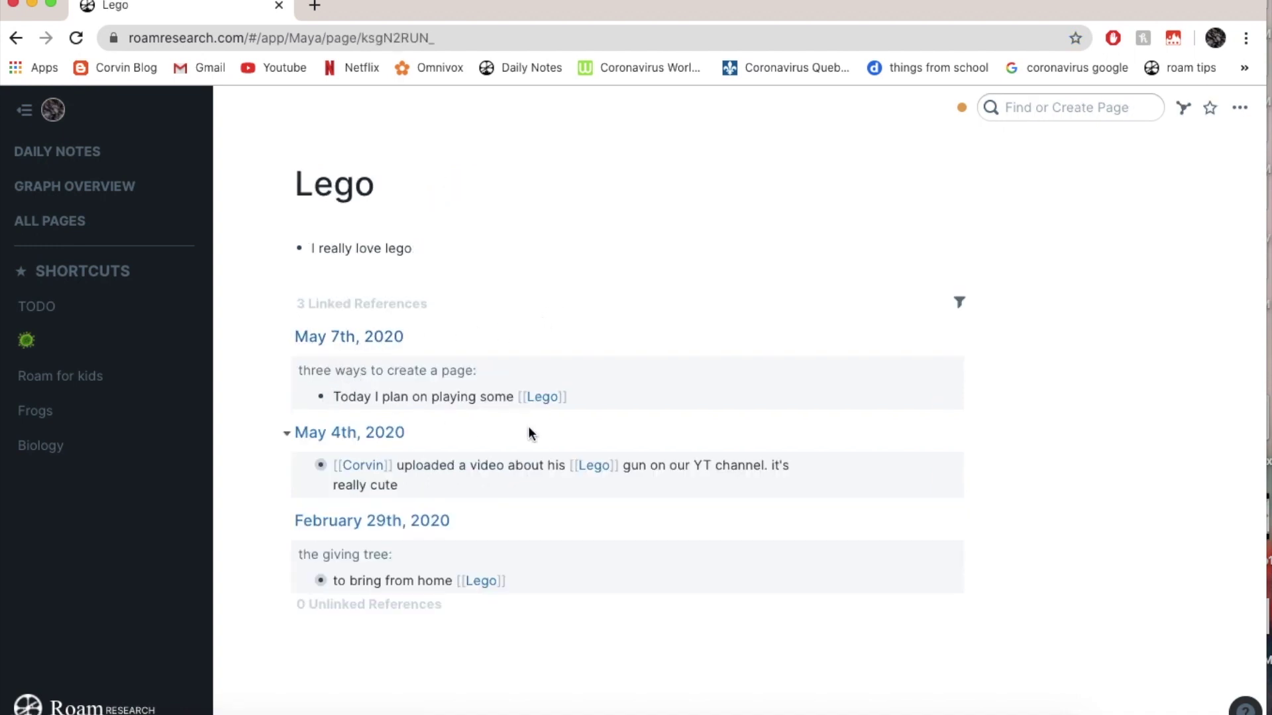
left_click(116, 150)
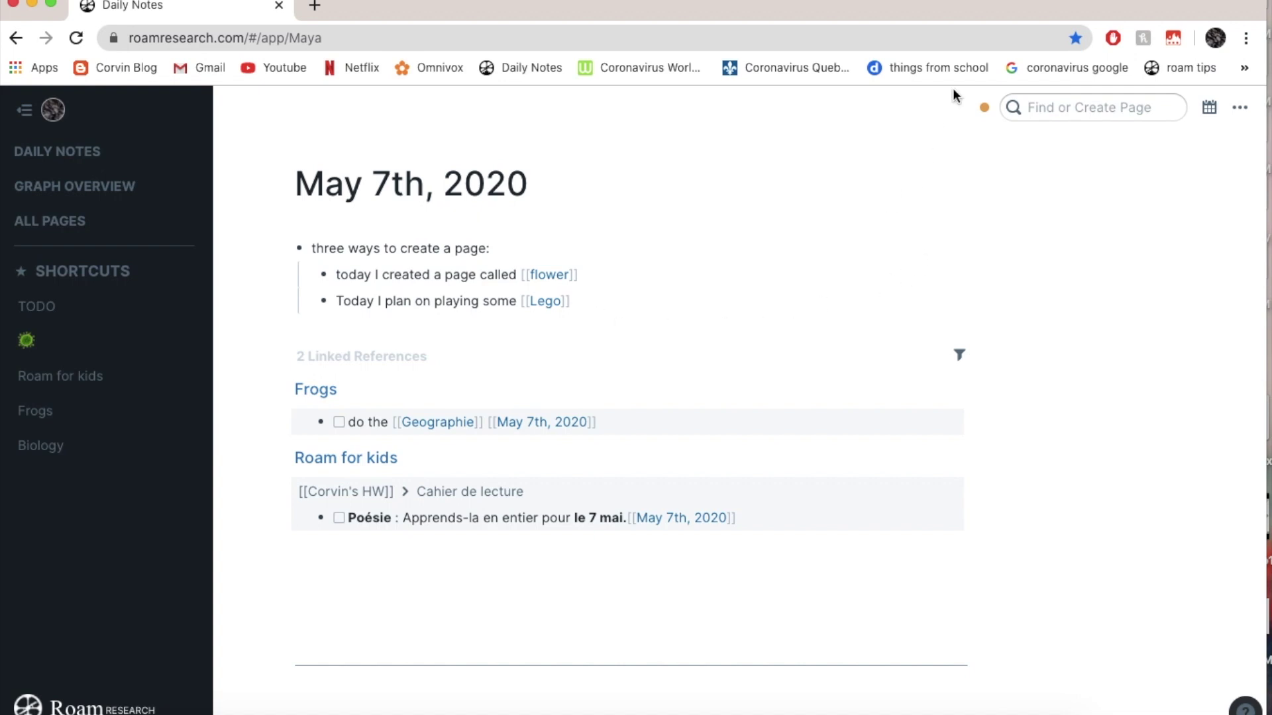
- Create a 'cloud' page through Find or Create Page and show its 3 unlinked references
left_click(1075, 106)
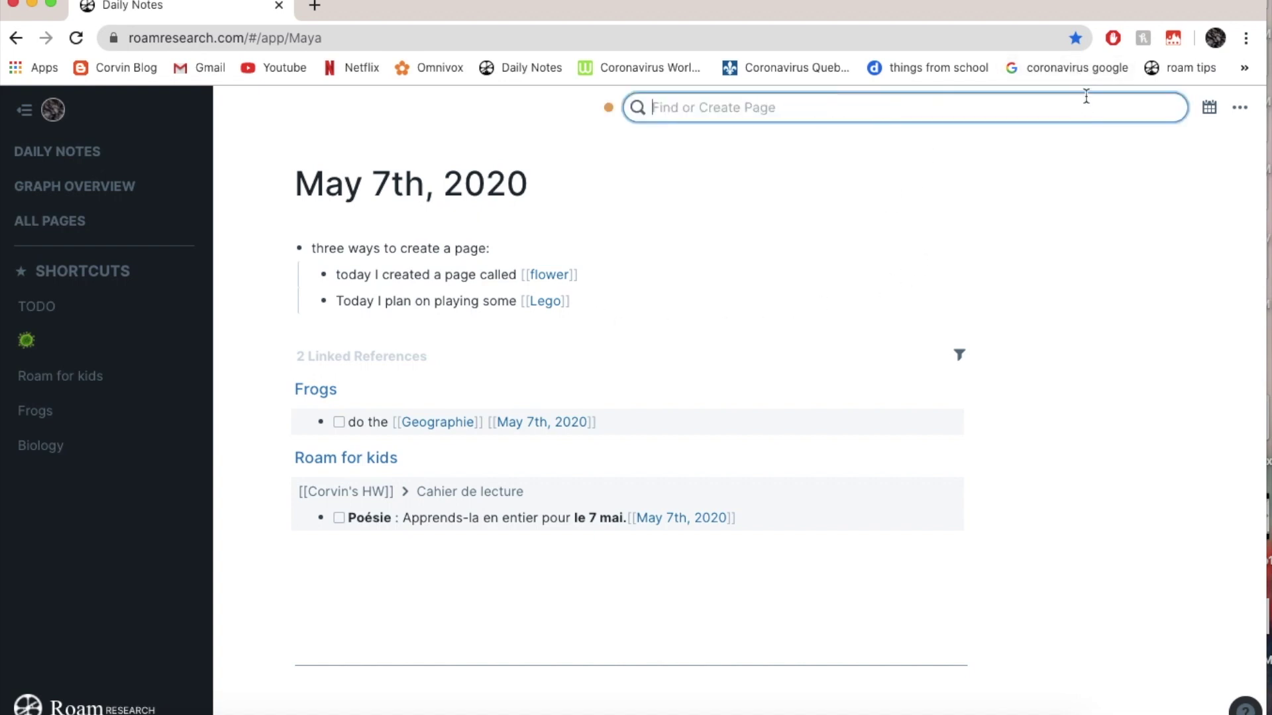
type("cloud")
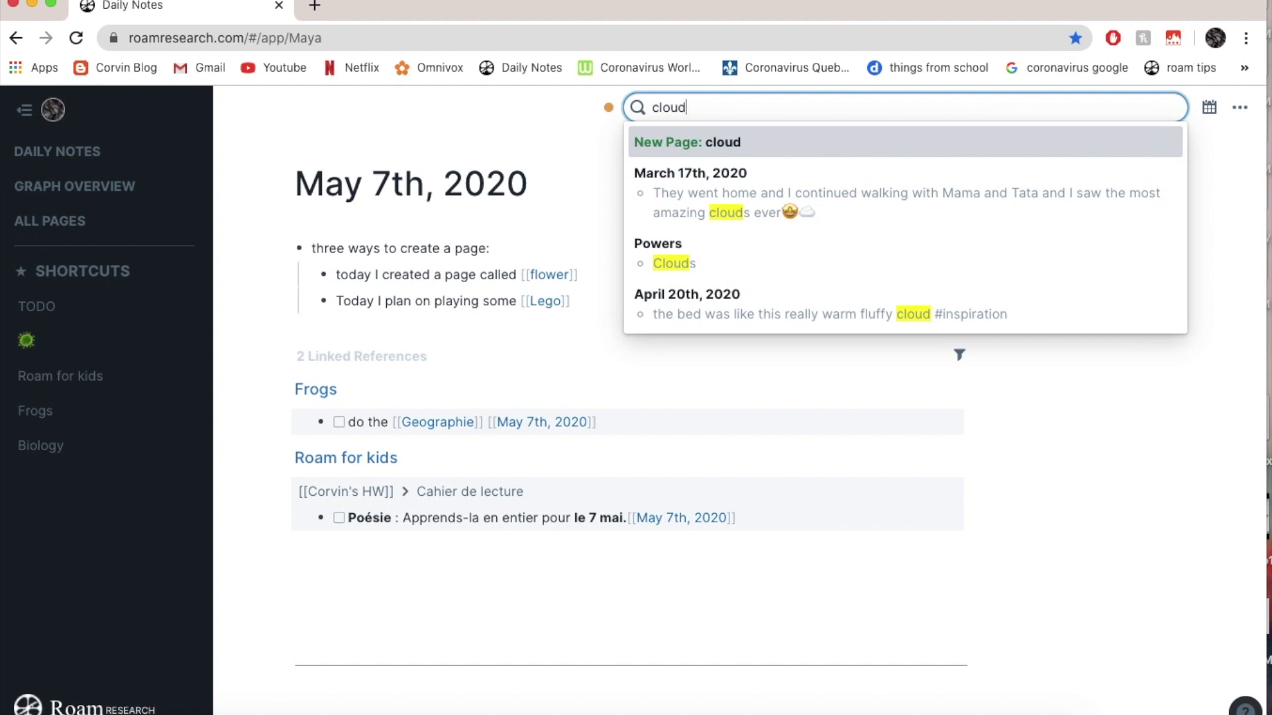
key("Return")
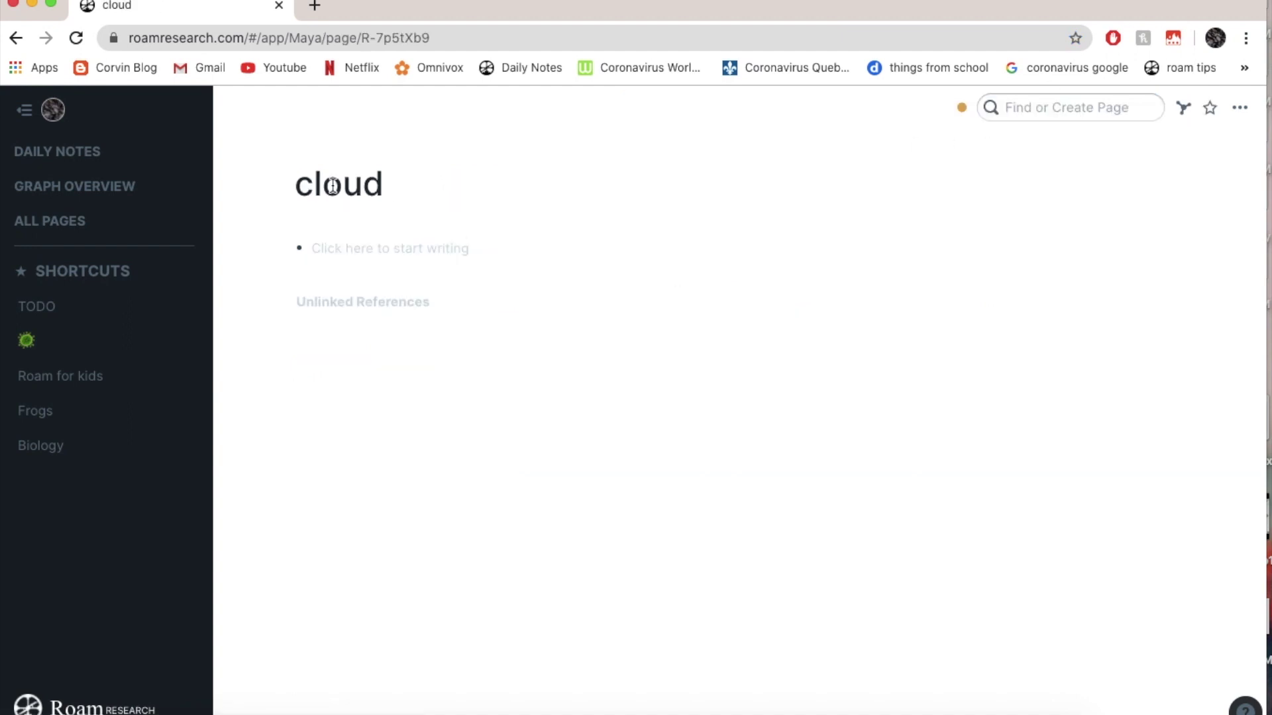
left_click(289, 303)
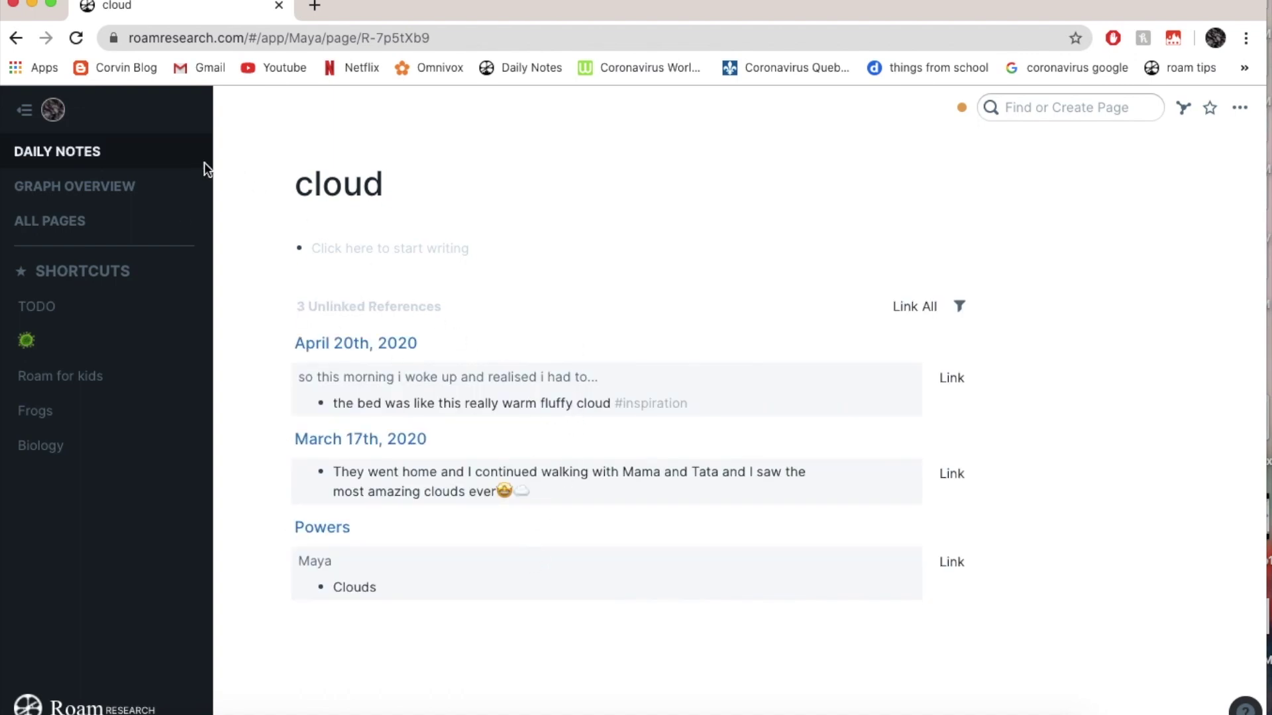
- Add a top-level May 7th block about posting the lego giving tree on YT with two people next week
left_click(131, 163)
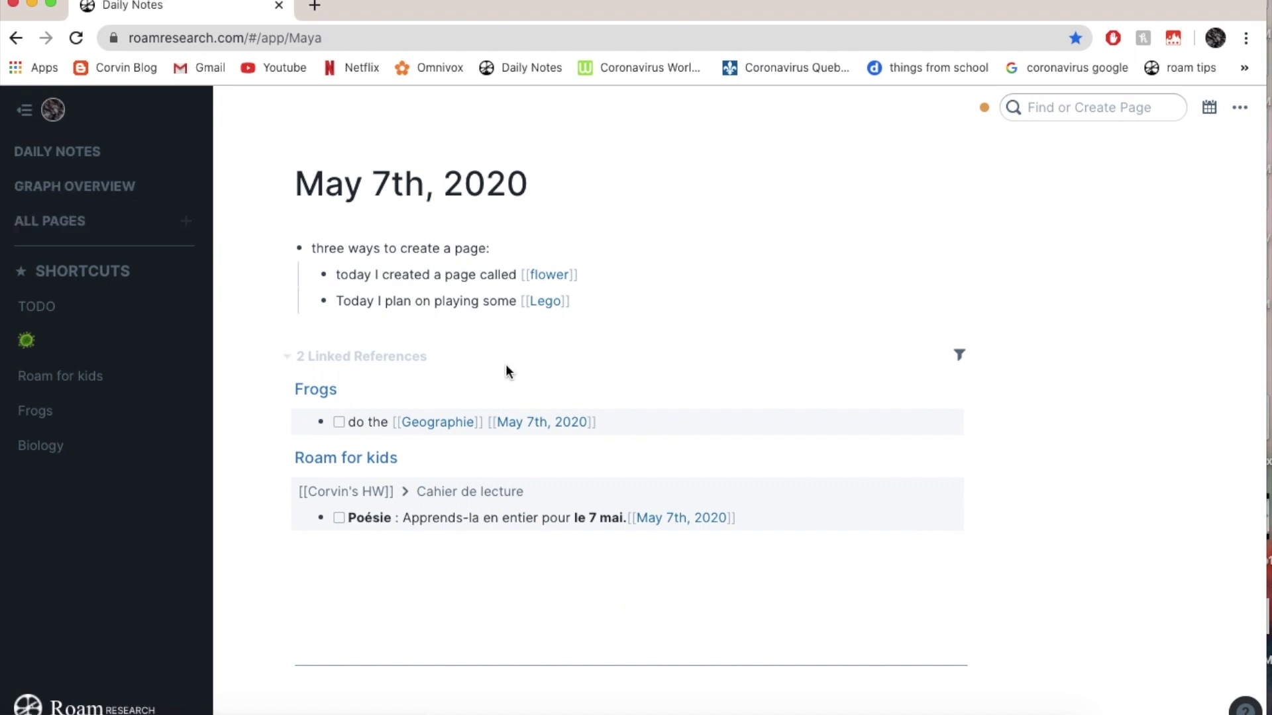
left_click(579, 304)
key("Return")
key("shift+Tab")
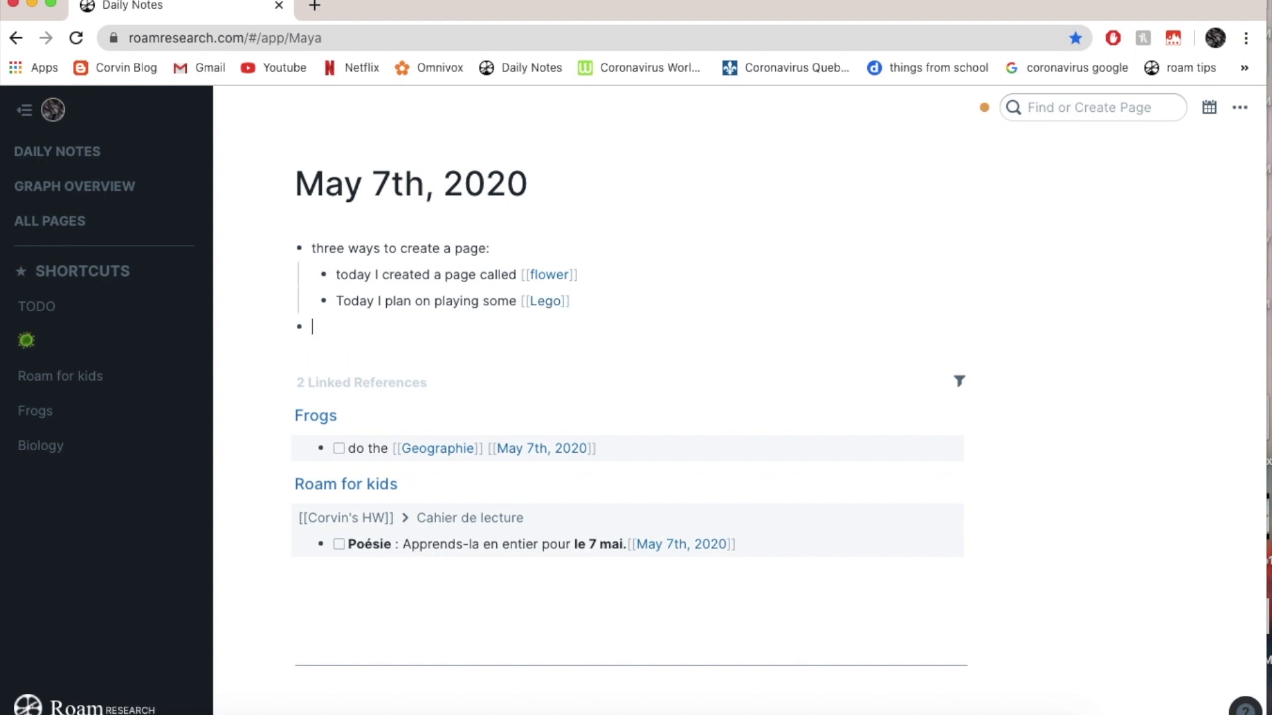
type("post lego giving tree on ")
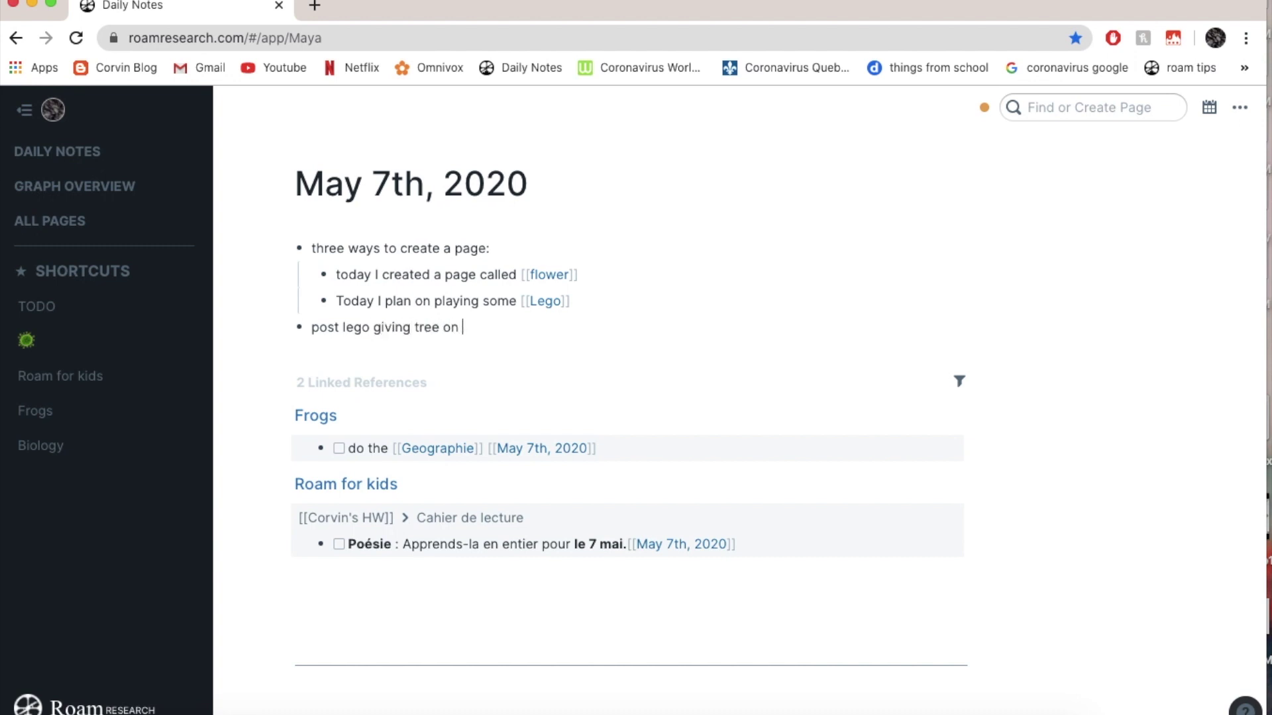
type("YT with Sofia and Co")
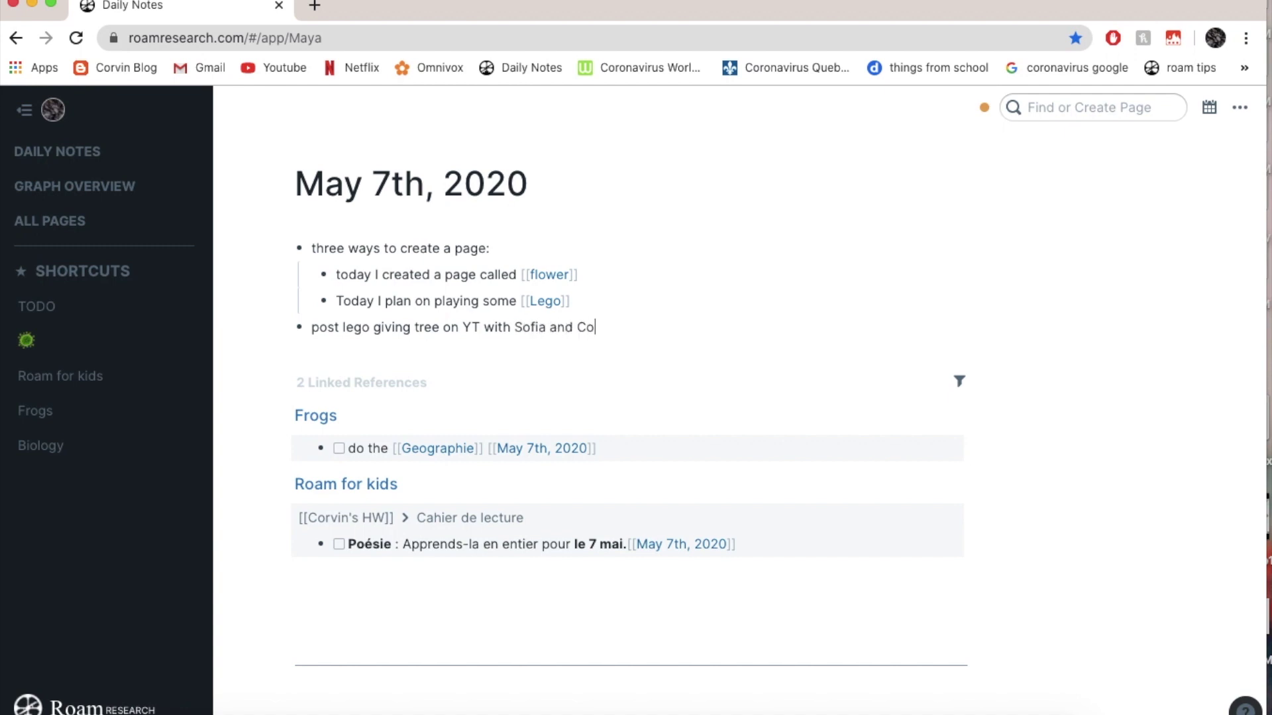
type("virvin on /")
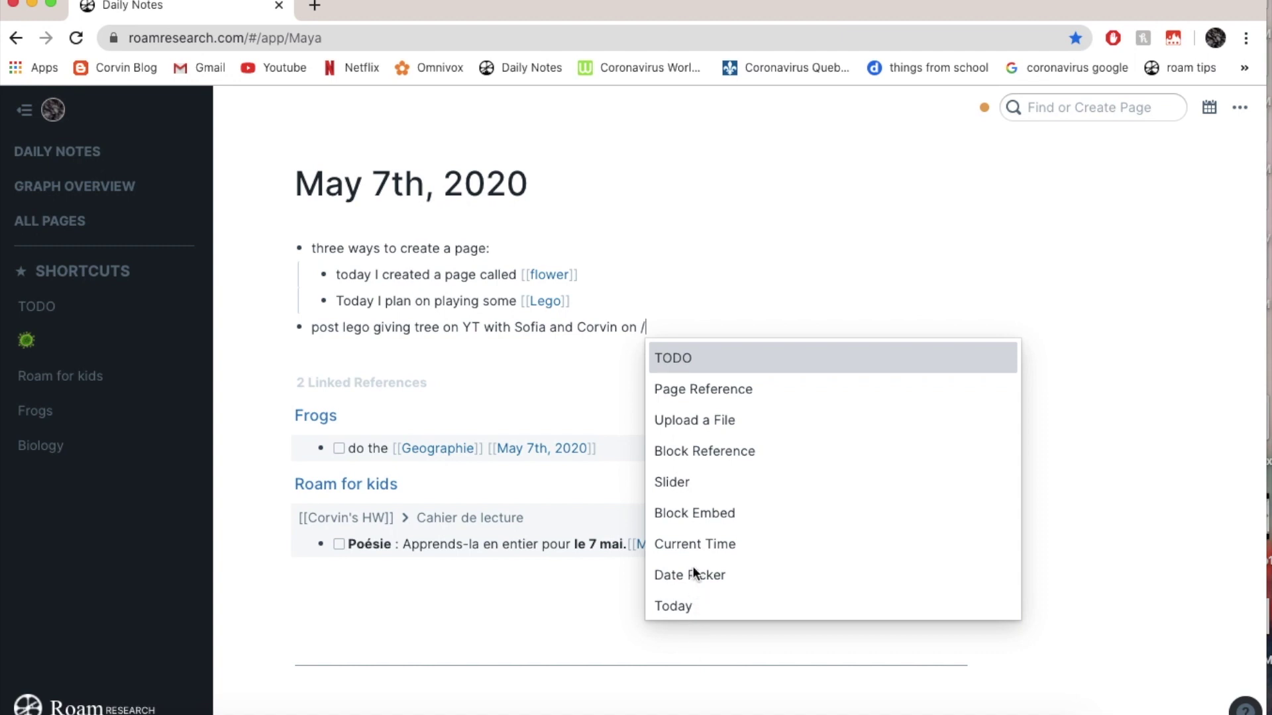
key("BackSpace")
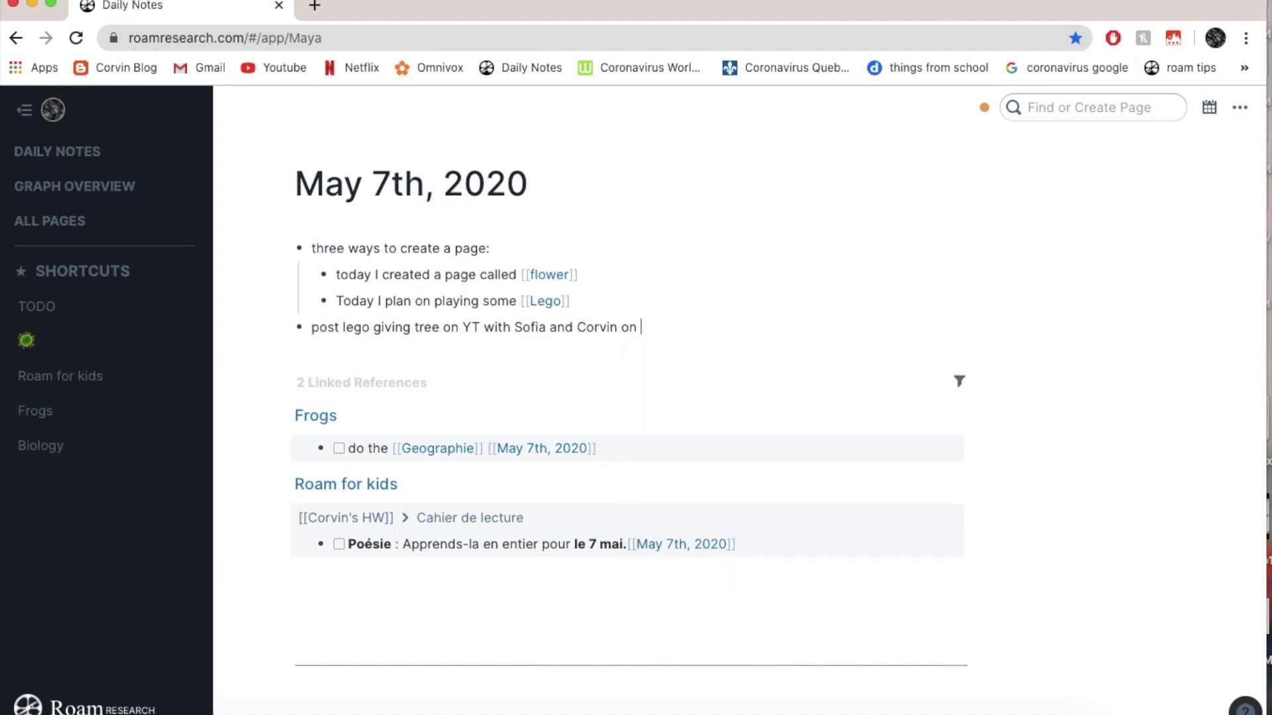
type("next w")
key("BackSpace")
key("BackSpace")
key("BackSpace")
key("BackSpace")
key("BackSpace")
key("BackSpace")
key("BackSpace")
key("BackSpace")
key("BackSpace")
type("next week")
key("super+Left")
- Capitalize lego in the new block and wrap it as a [[Lego]] page link
left_click(346, 327)
key("BackSpace")
type("L")
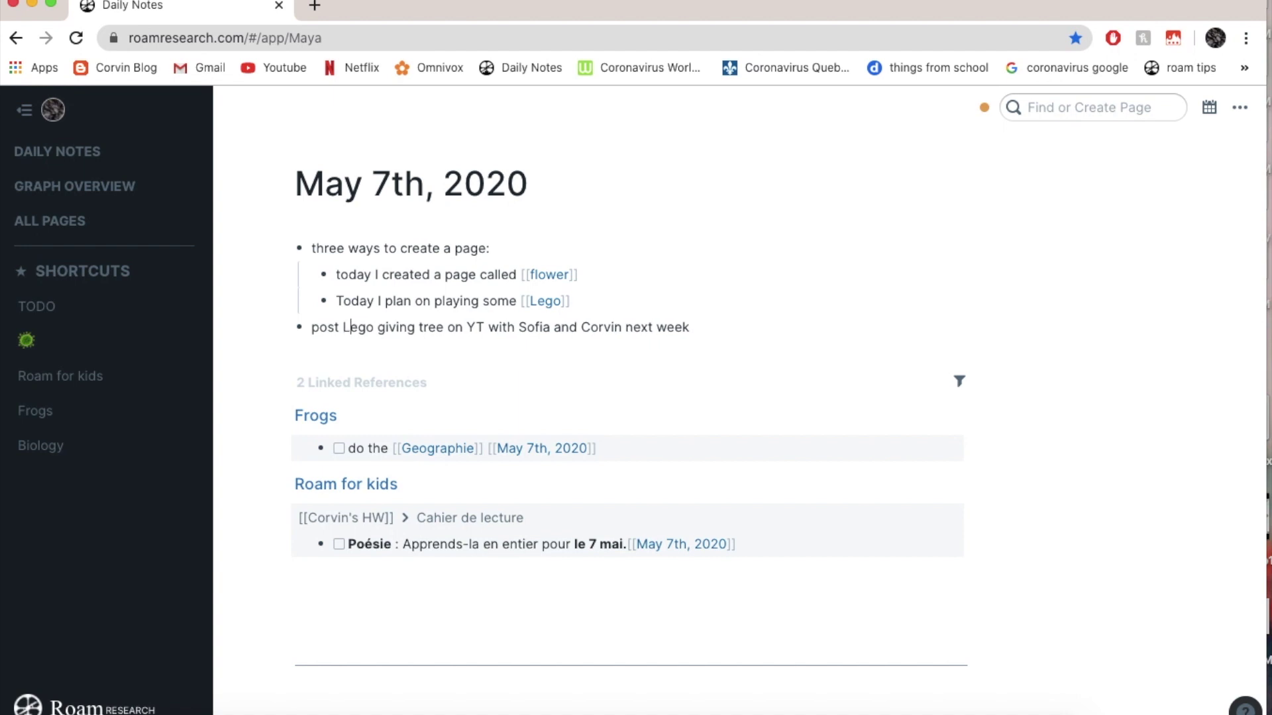
double_click(354, 328)
type("[[")
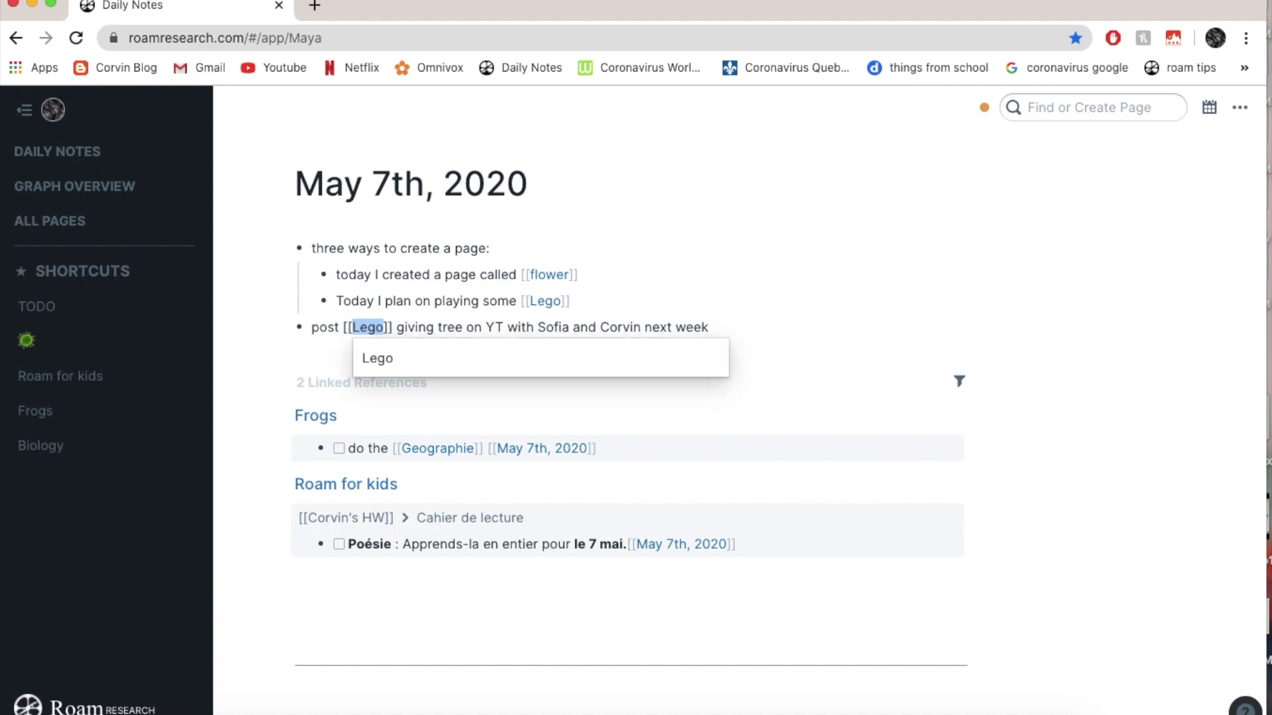
left_click(468, 363)
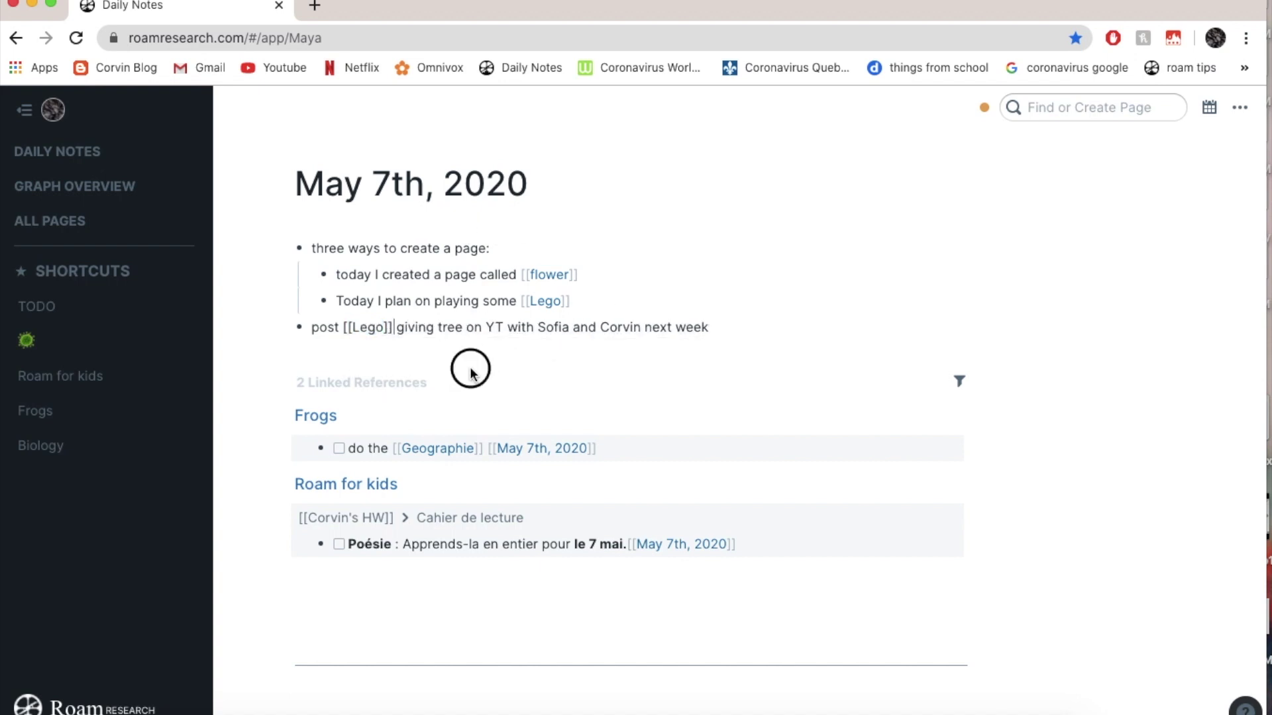
- Confirm the new reference on the Lego page, then go back to the May 7th posting block
left_click(371, 327)
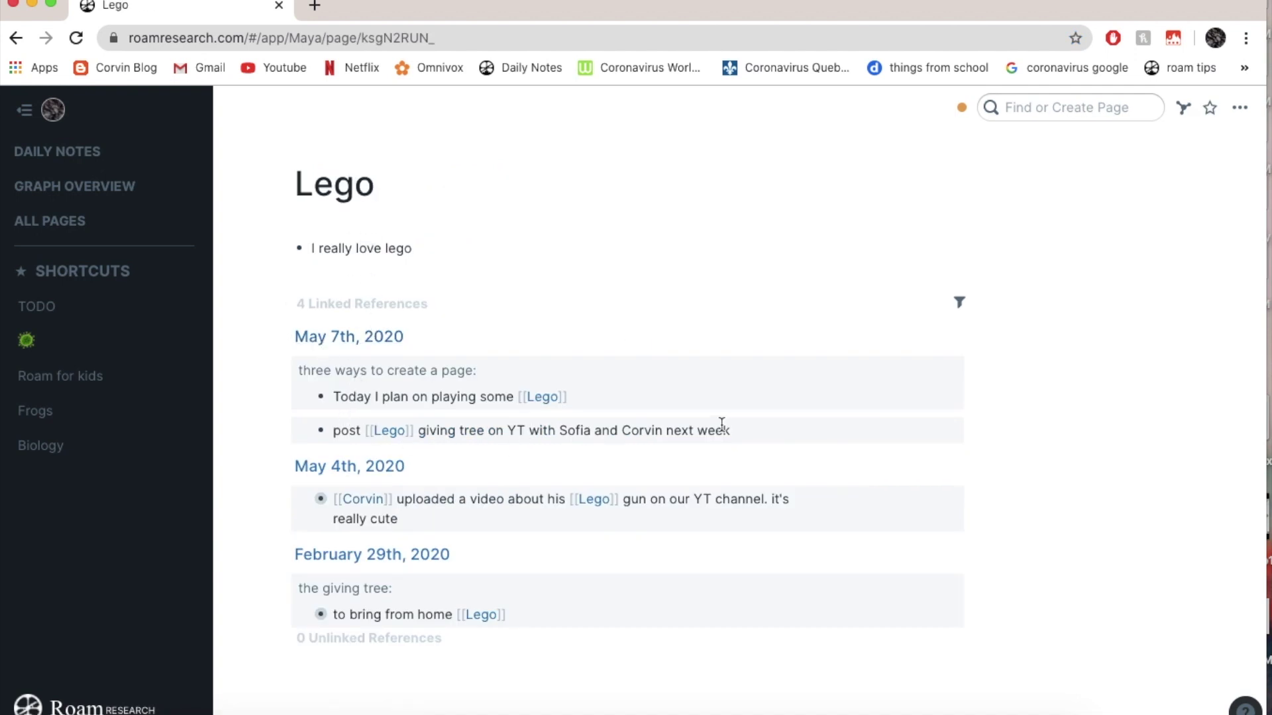
left_click(157, 150)
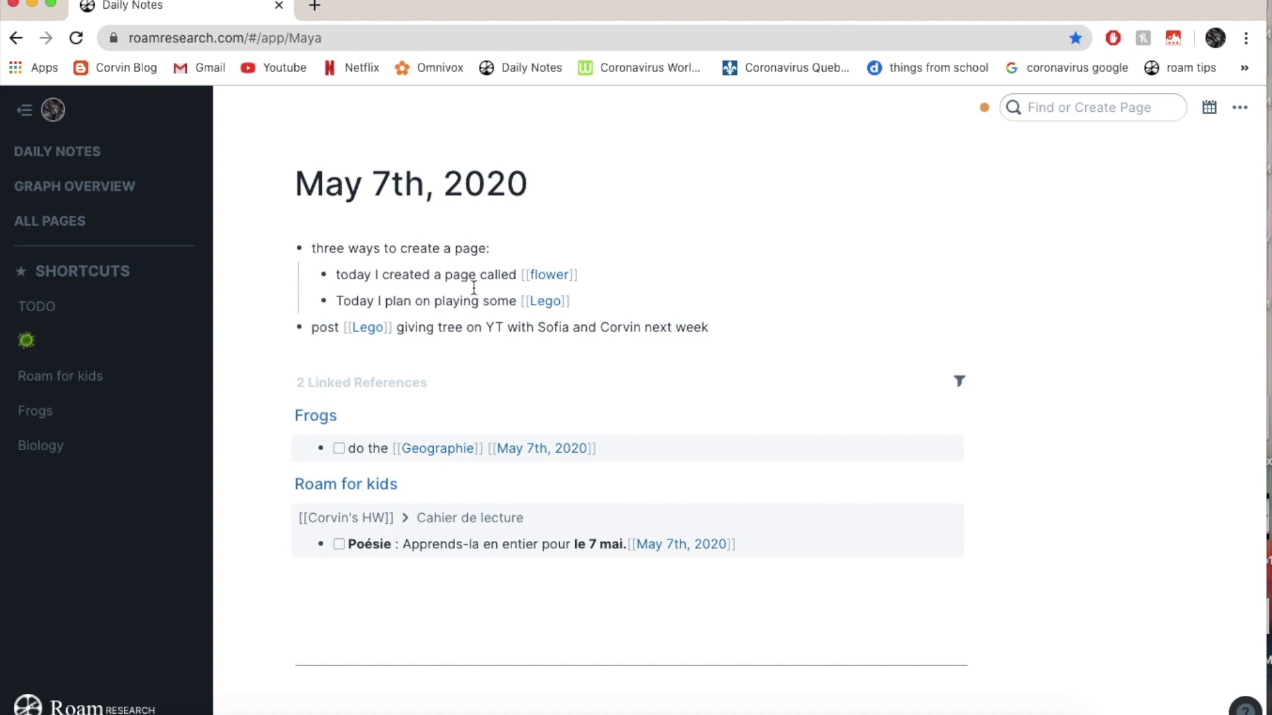
left_click(491, 327)
- Turn the word YT in the post line into a [[YT]] page link
double_click(490, 327)
type("[[YT")
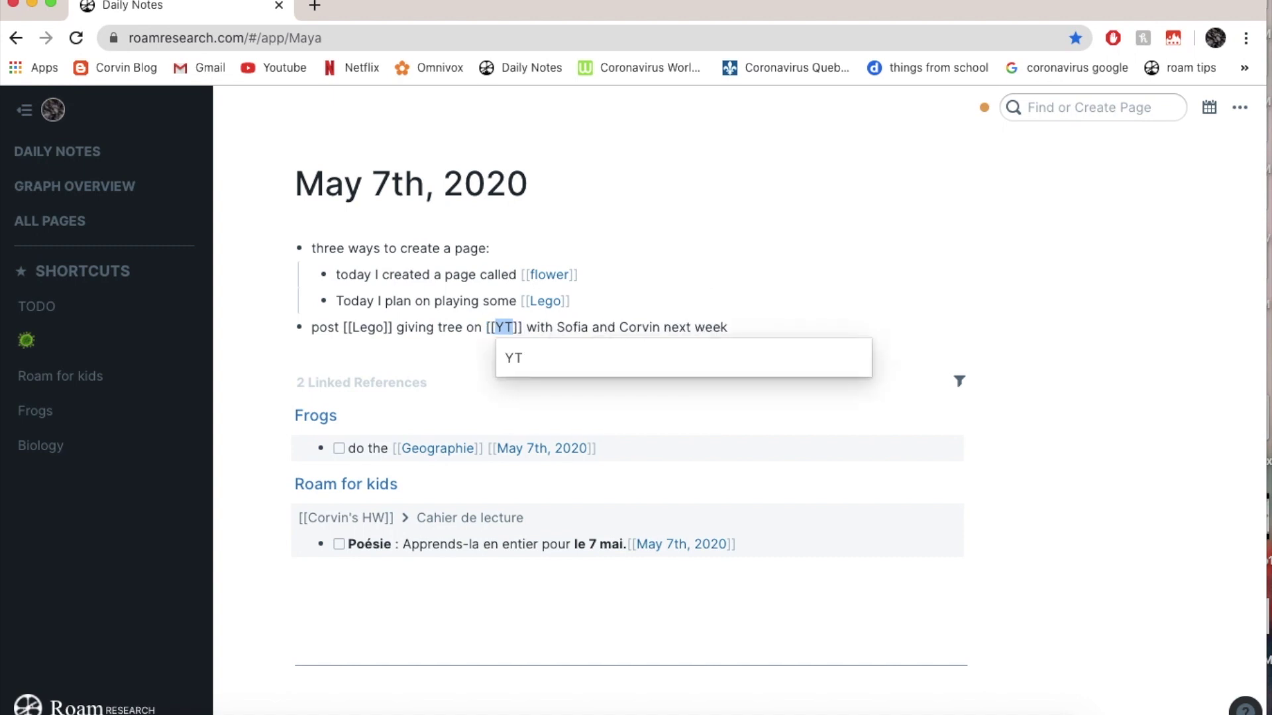
key("Escape")
left_click(594, 373)
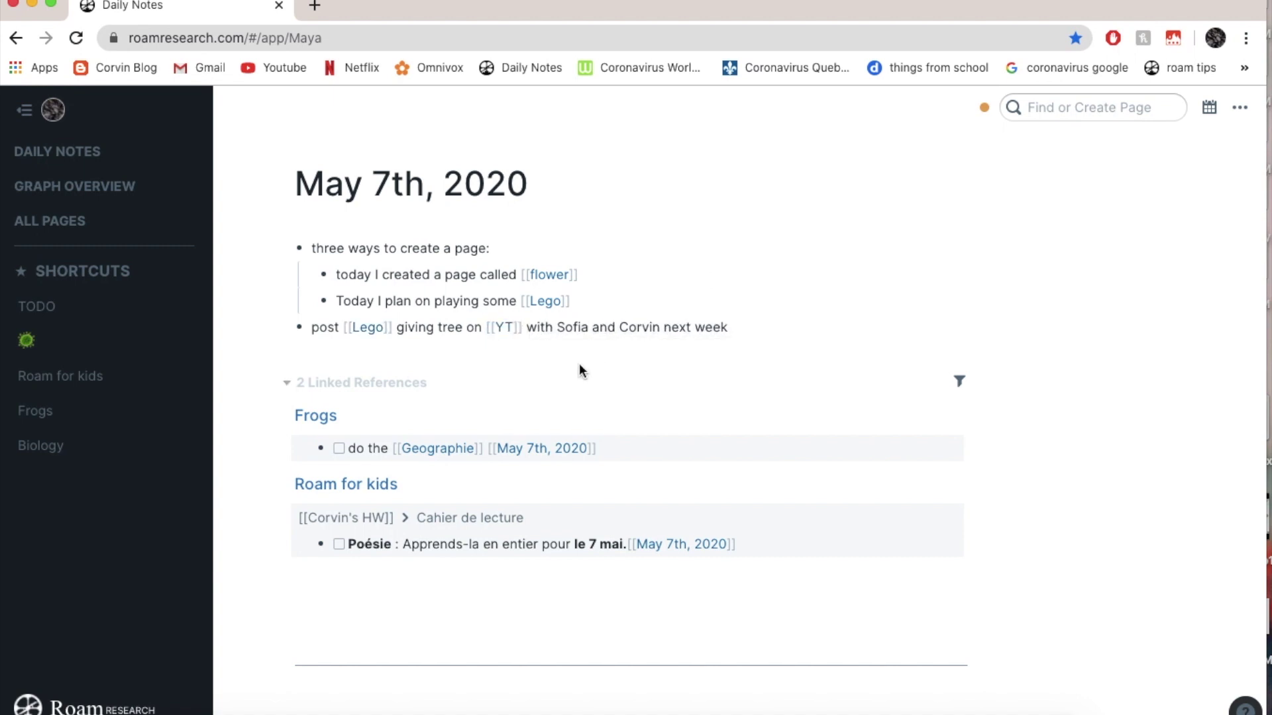
- Tag both people's names in the post line with # so each links to its page
left_click(557, 328)
type("#")
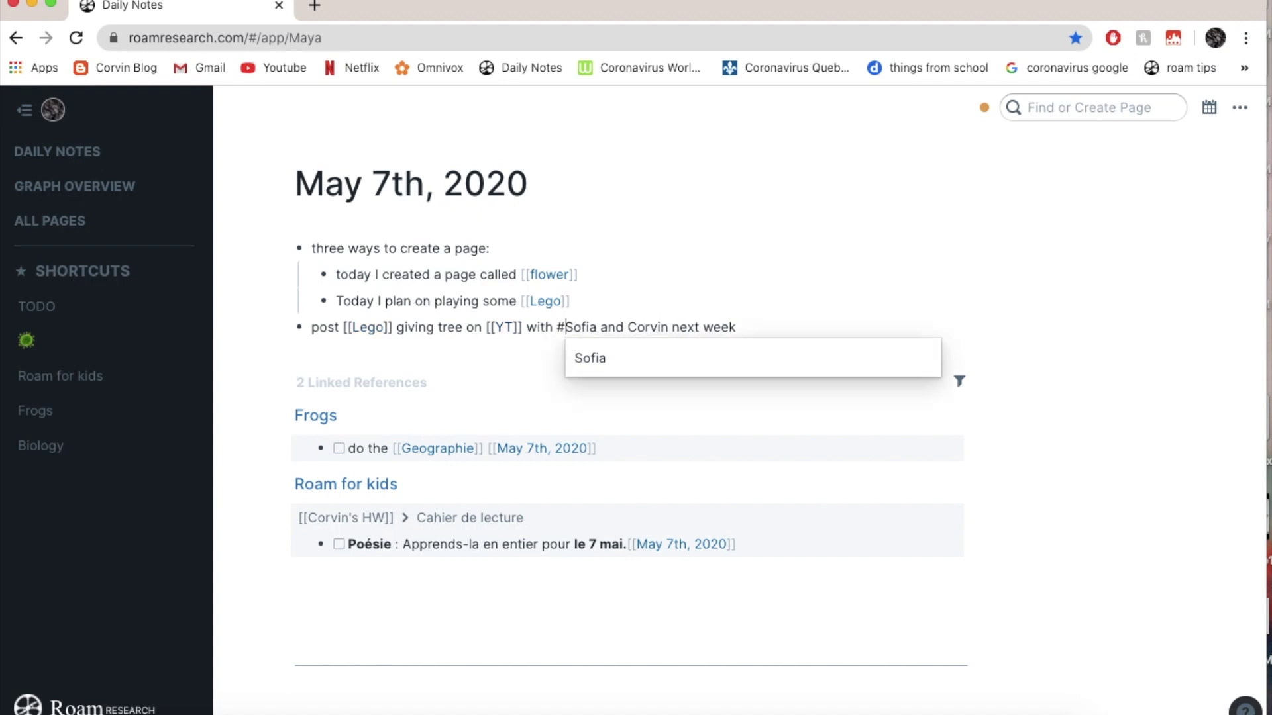
left_click(604, 357)
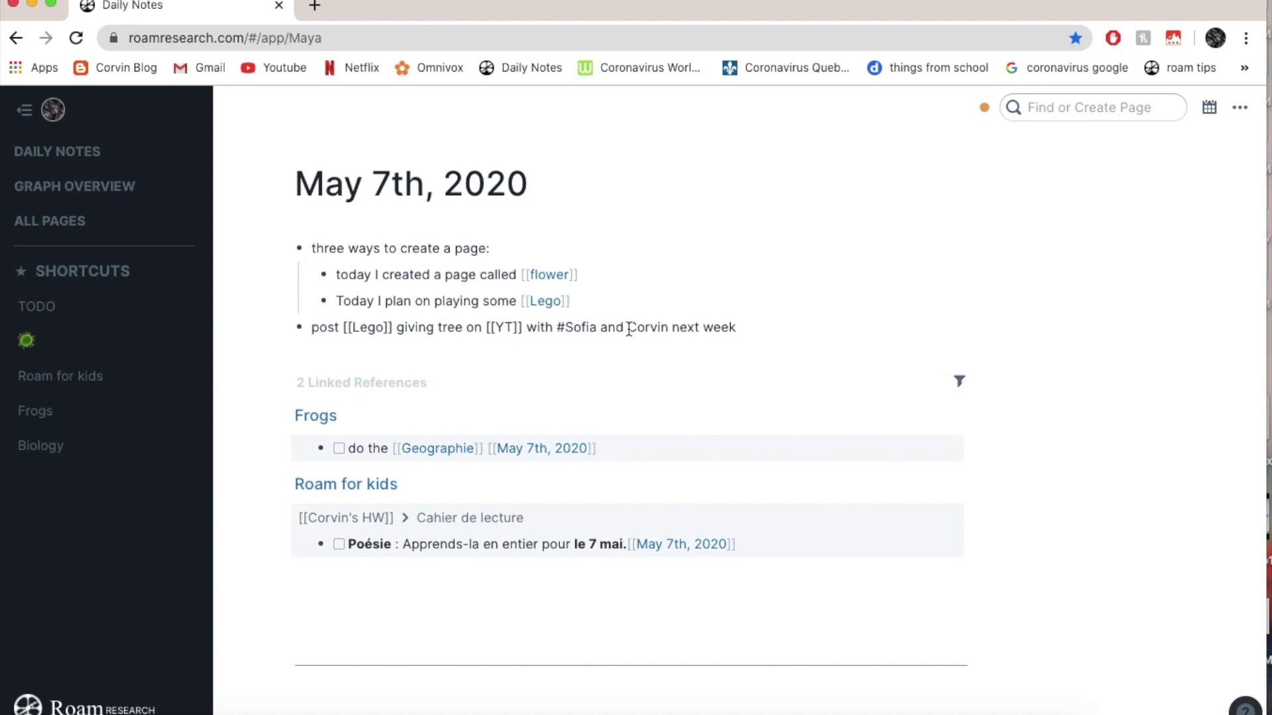
type("#")
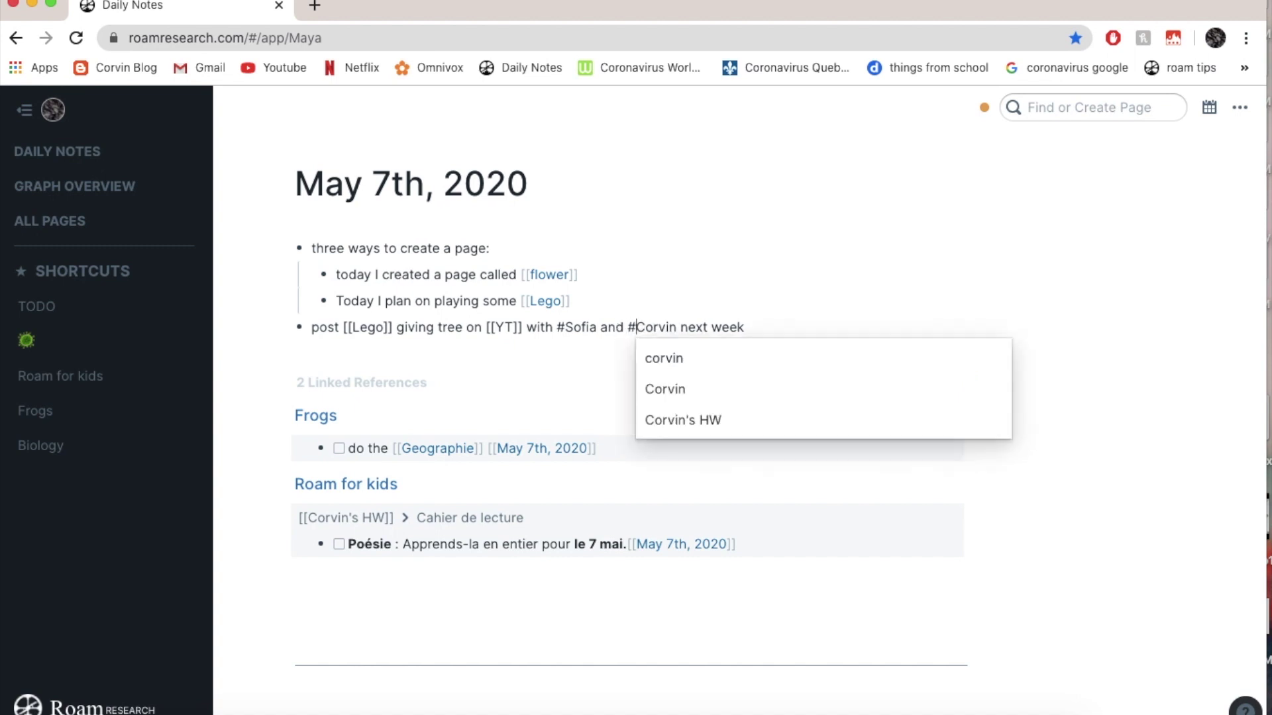
left_click(663, 389)
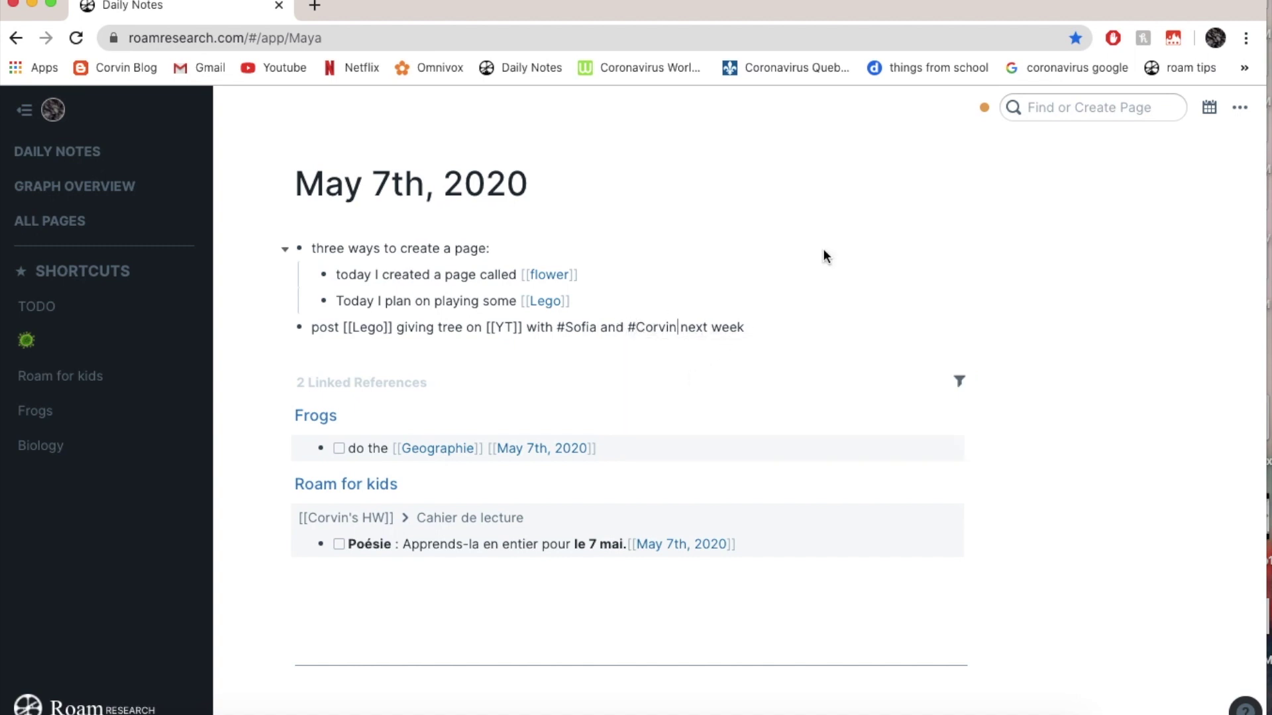
left_click(809, 266)
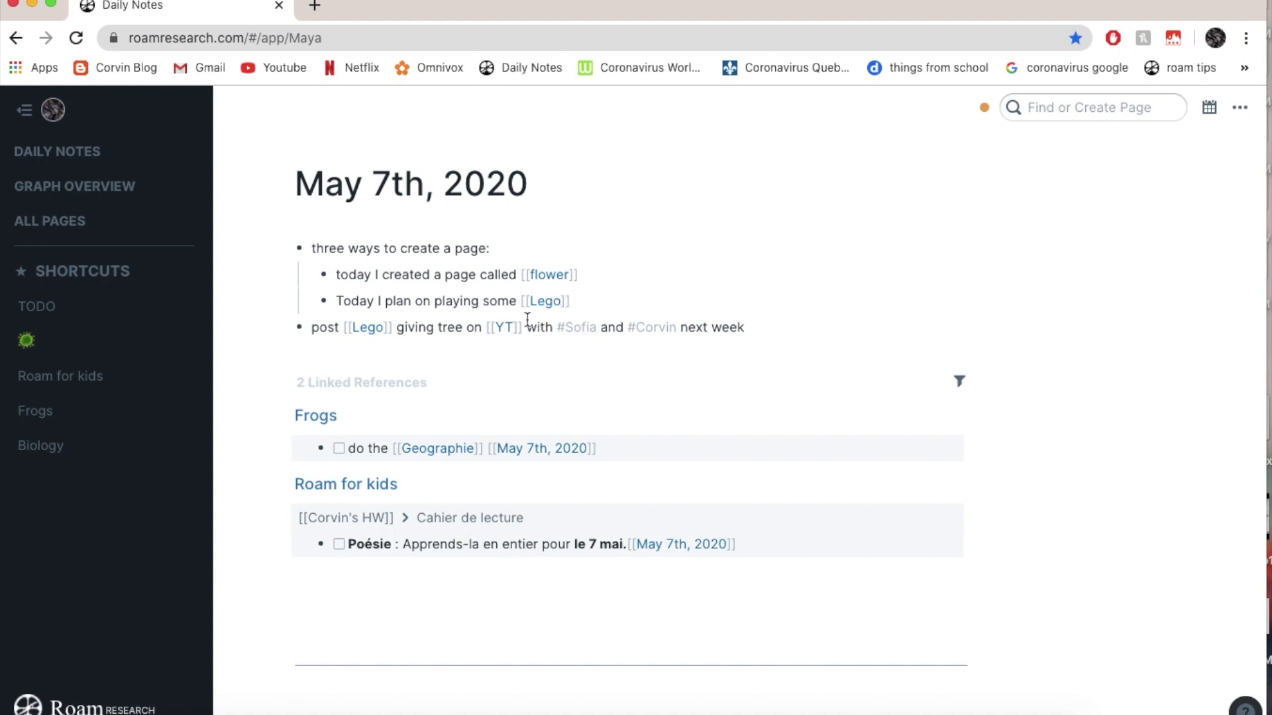
- View the first tagged person's page, return to Daily Notes, and select 'next week'
left_click(580, 329)
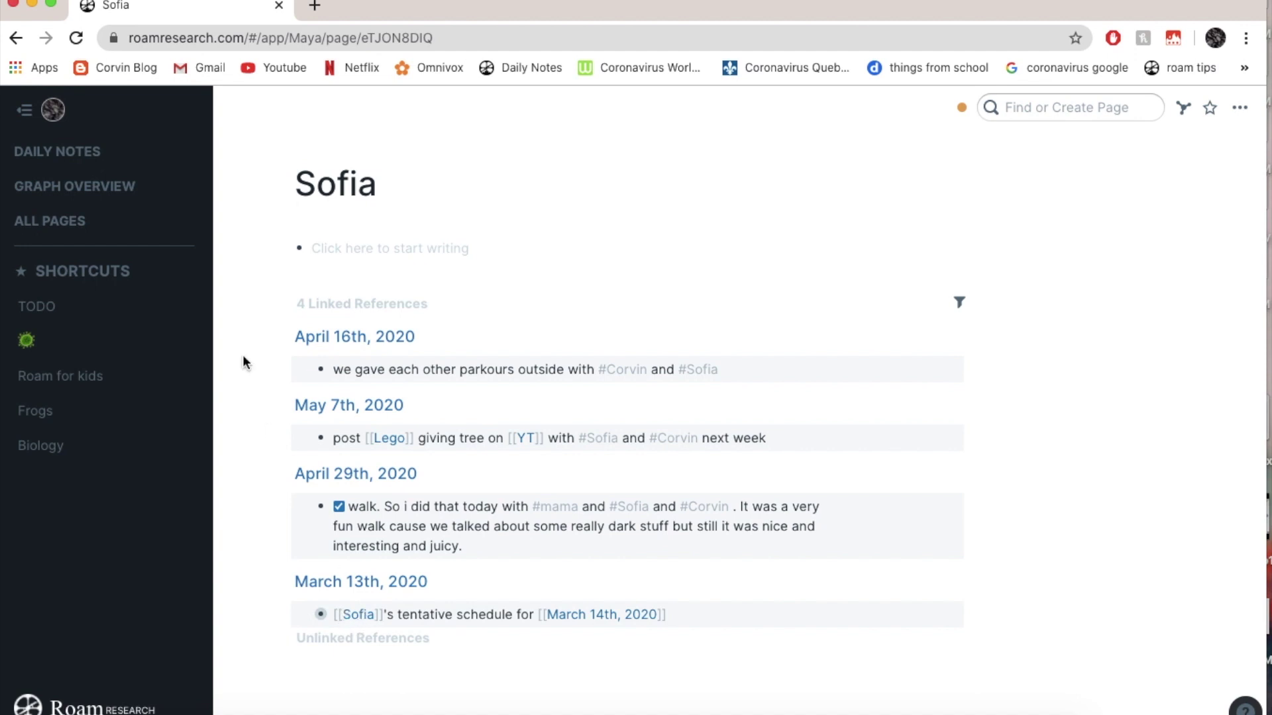
left_click(170, 161)
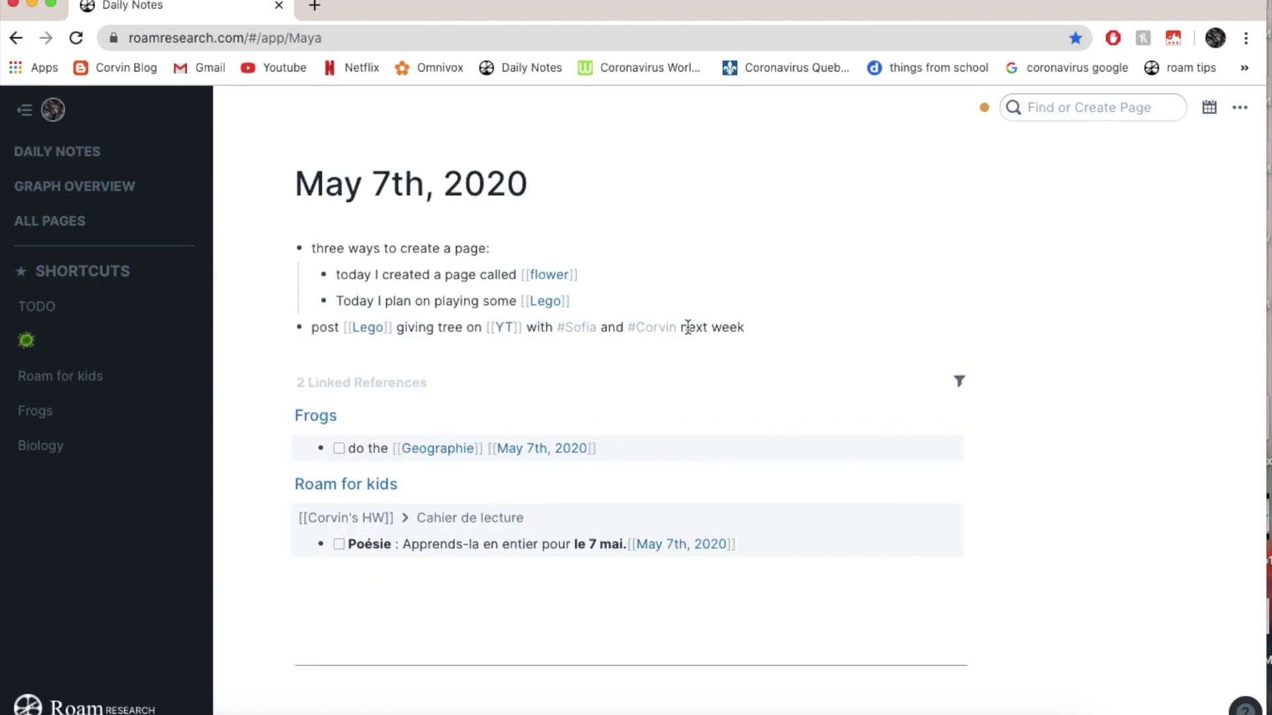
left_click_drag(682, 329, 754, 326)
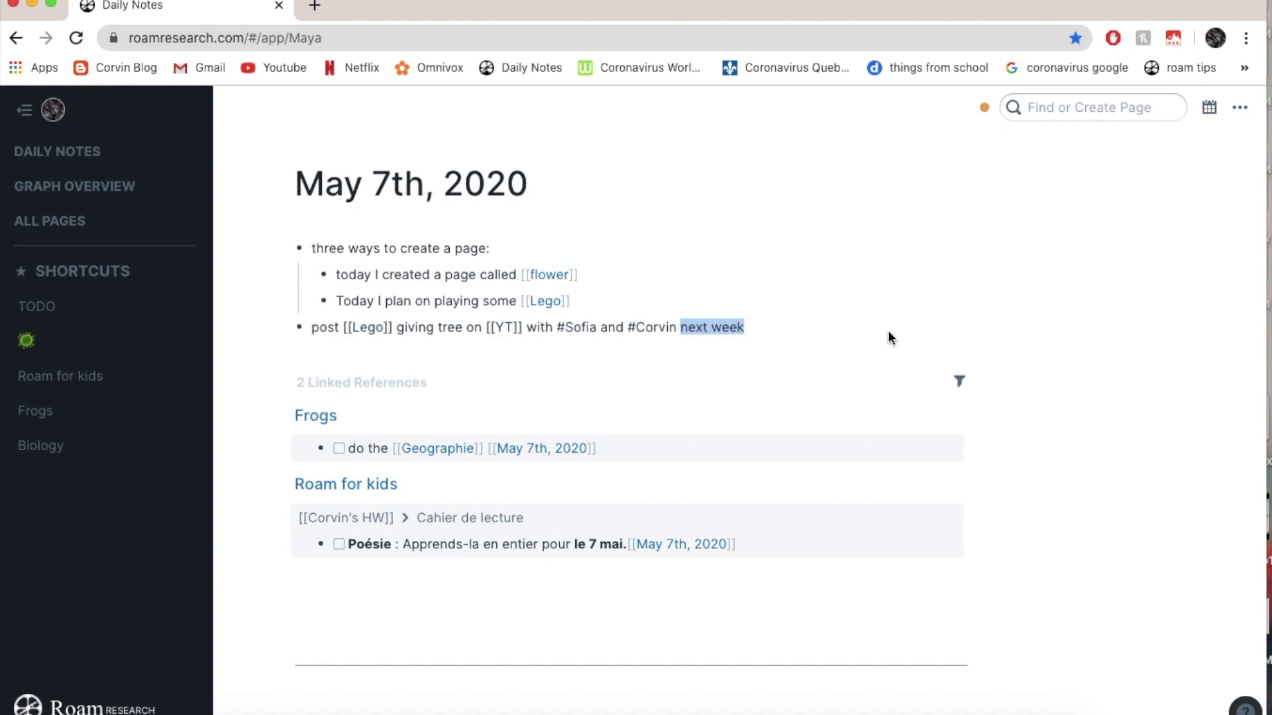
- Replace 'next week' with a [[May 12th, 2020]] link using the Date Picker
key("BackSpace")
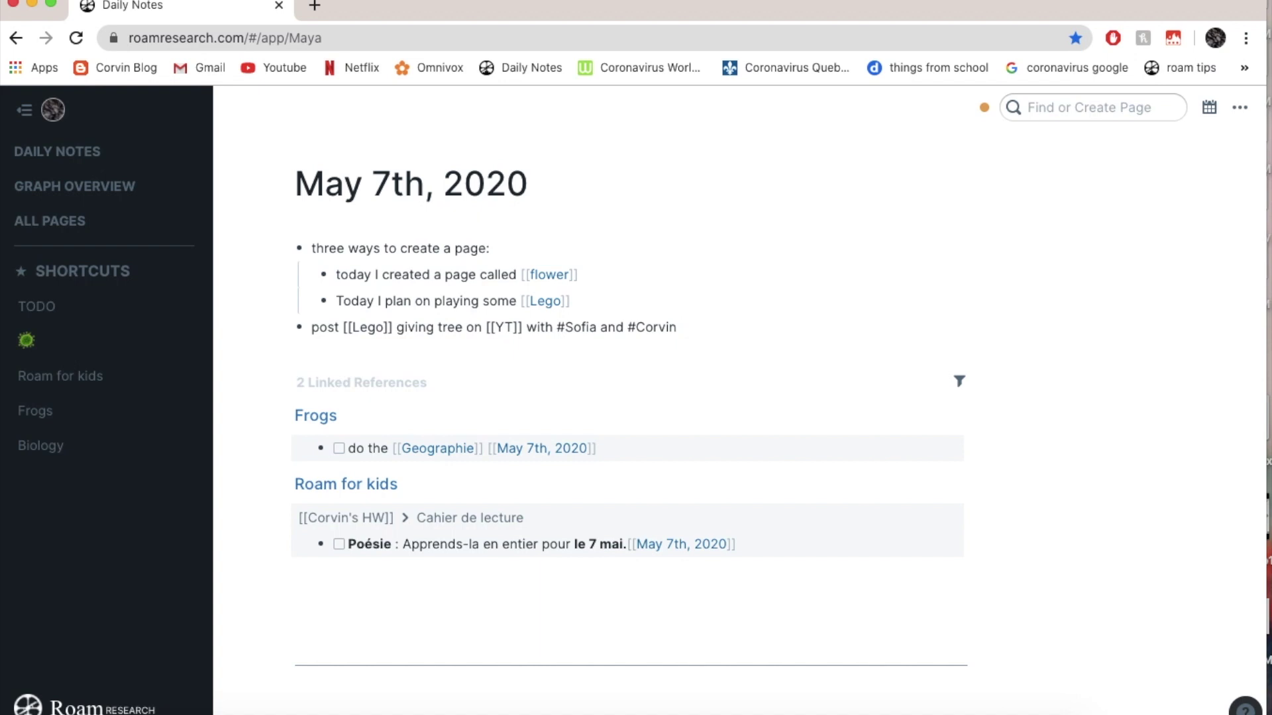
type("/")
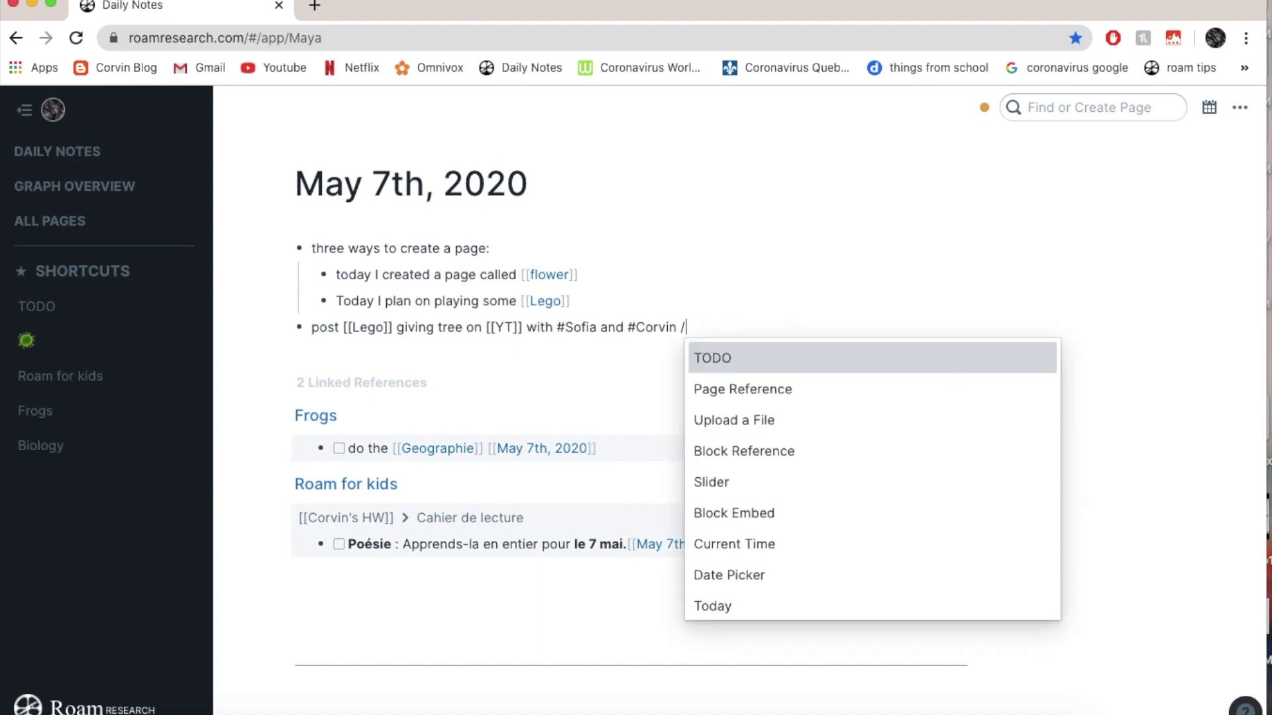
left_click(772, 578)
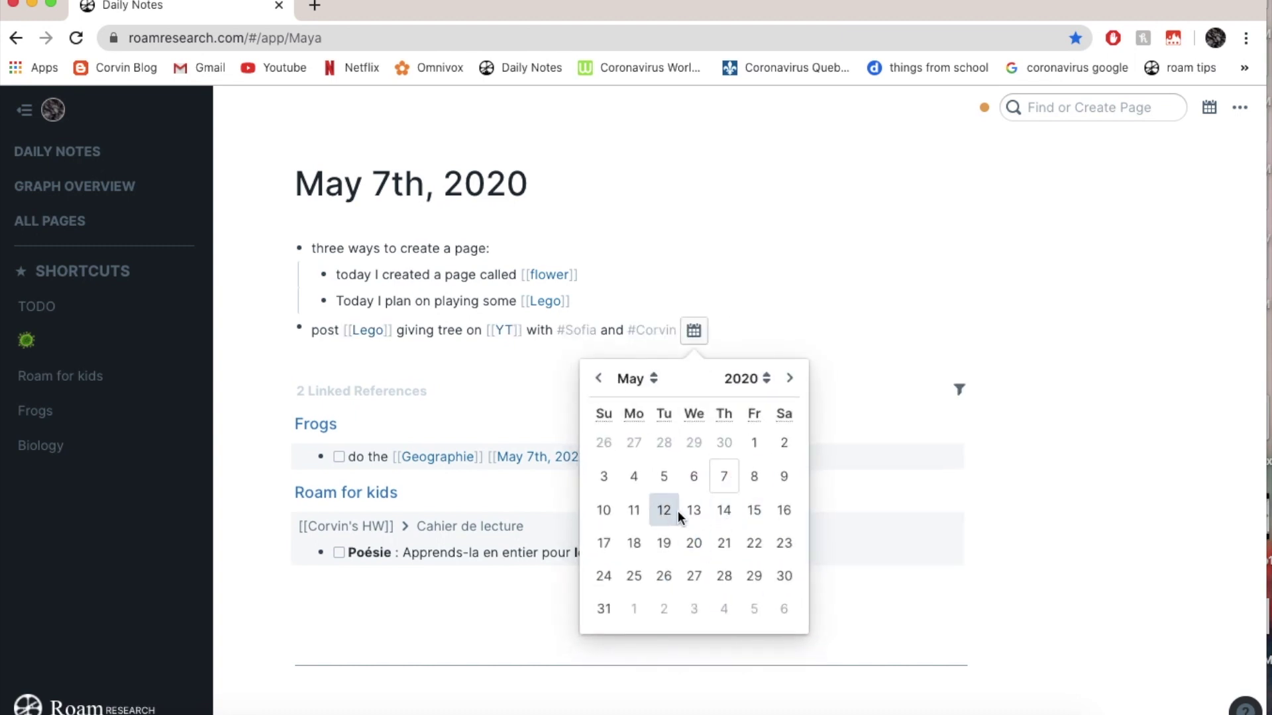
left_click(664, 511)
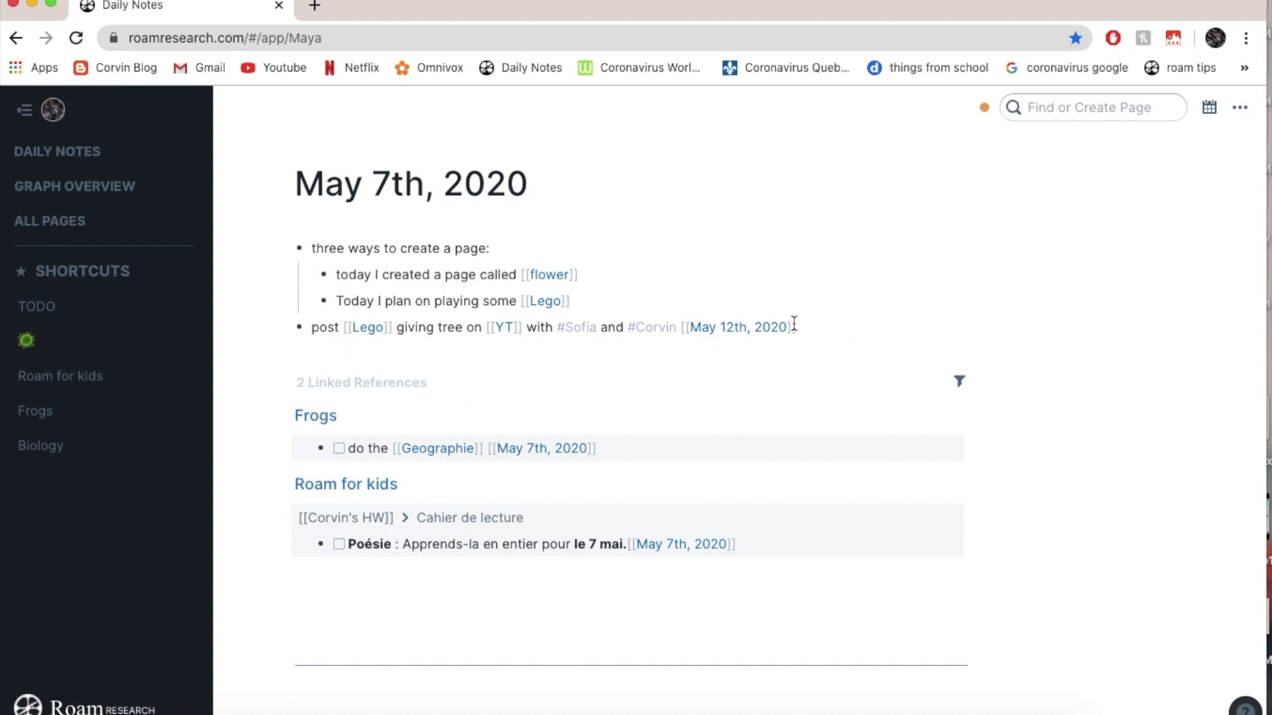
- Turn the post line into a TODO item
left_click(884, 312)
type("/")
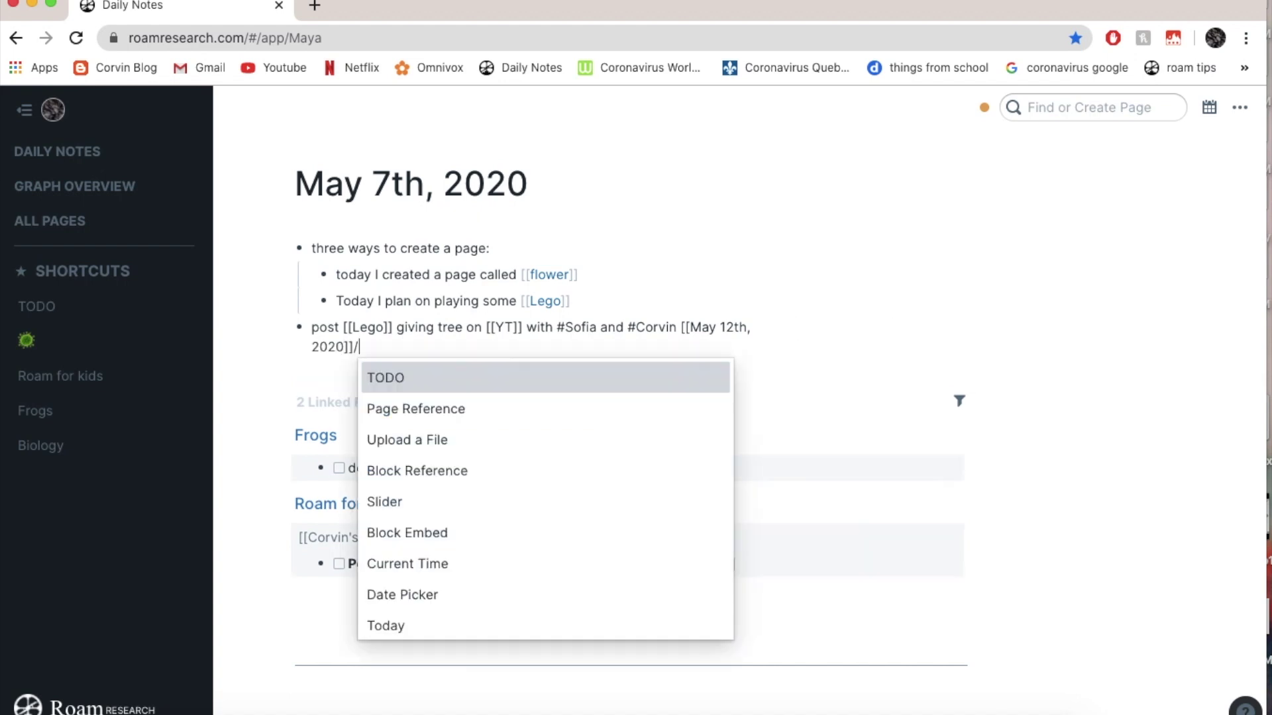
key("Return")
left_click(898, 277)
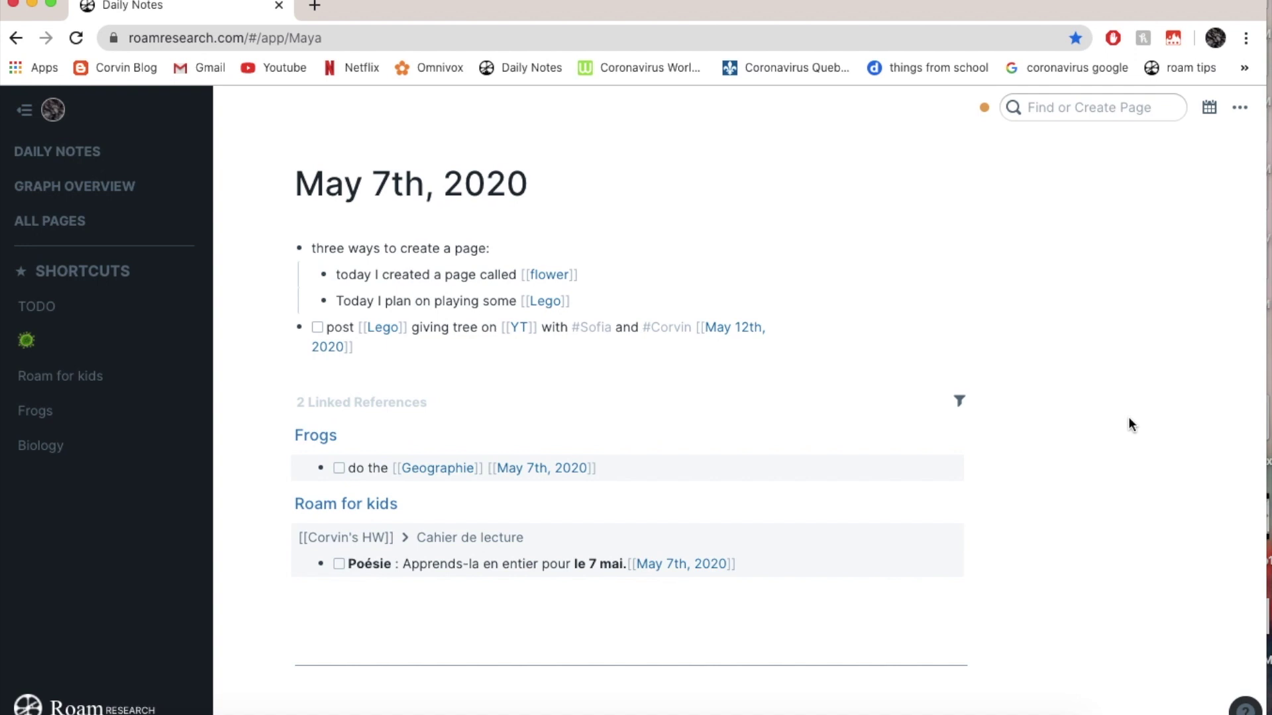
left_click(737, 326)
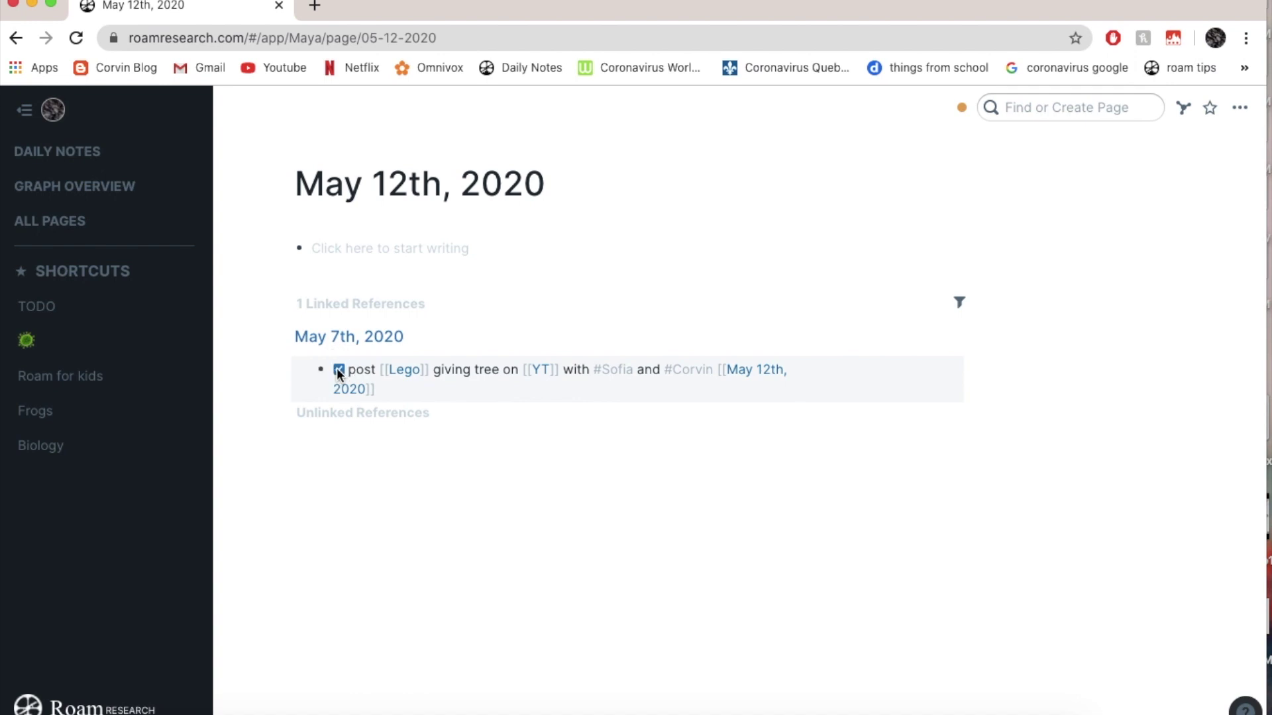
left_click(89, 159)
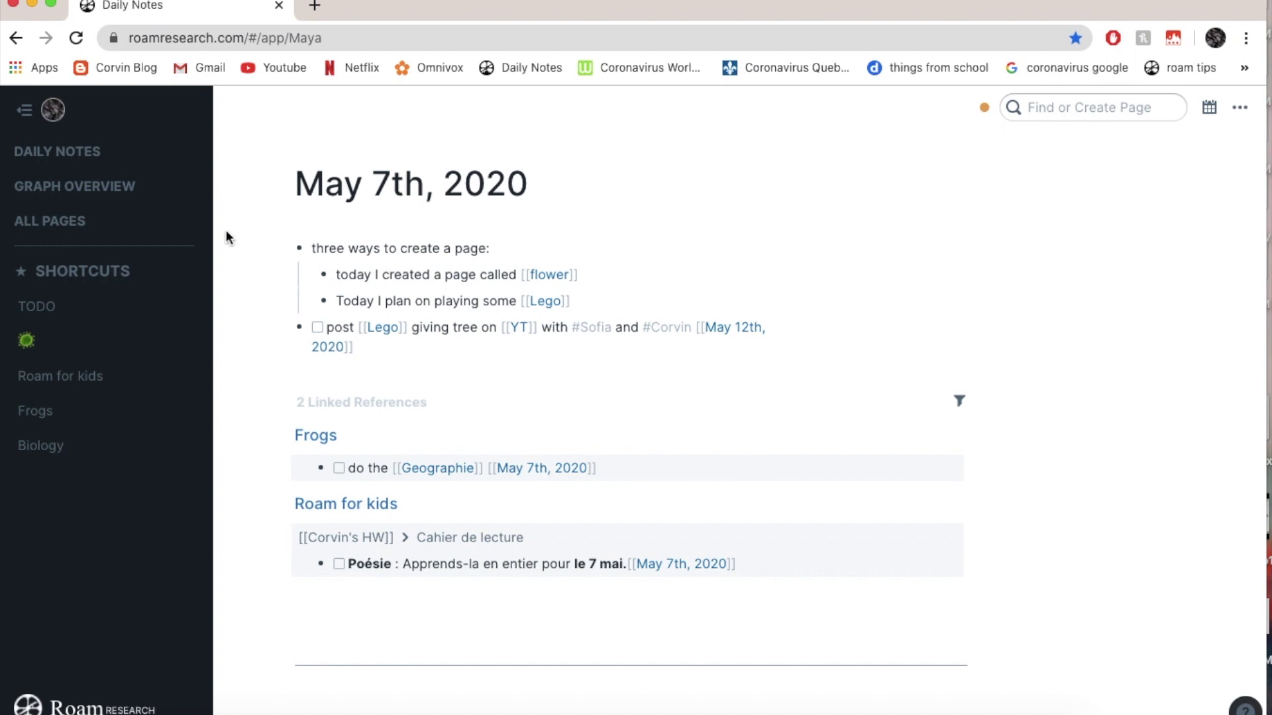
- Show the Graph Overview, pan and zoom it, and highlight the DONE node with its links
left_click(140, 189)
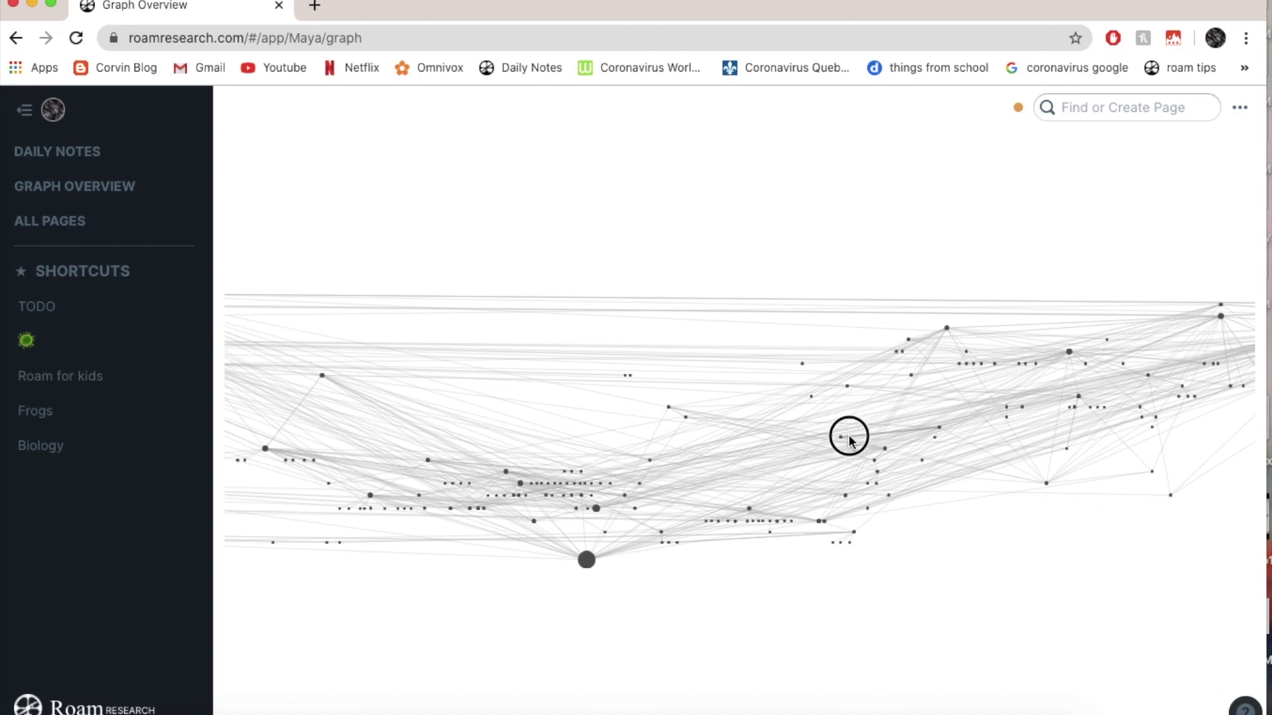
left_click(804, 442)
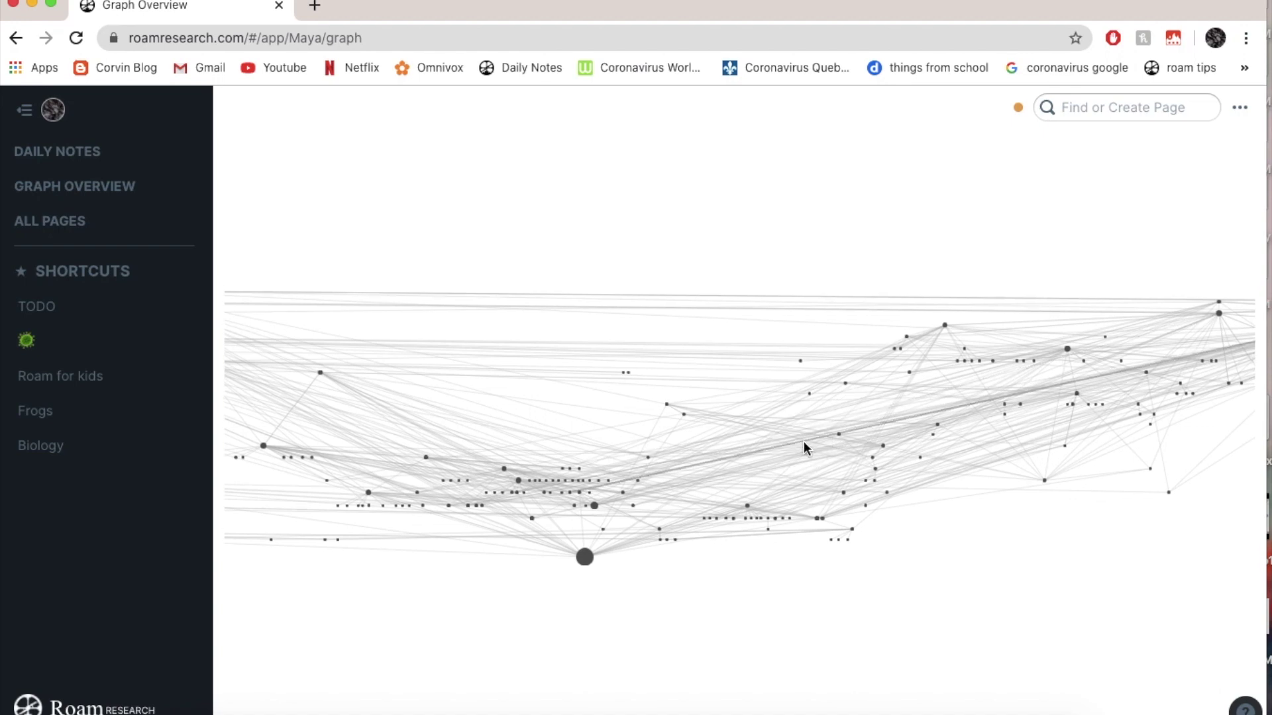
left_click(800, 439)
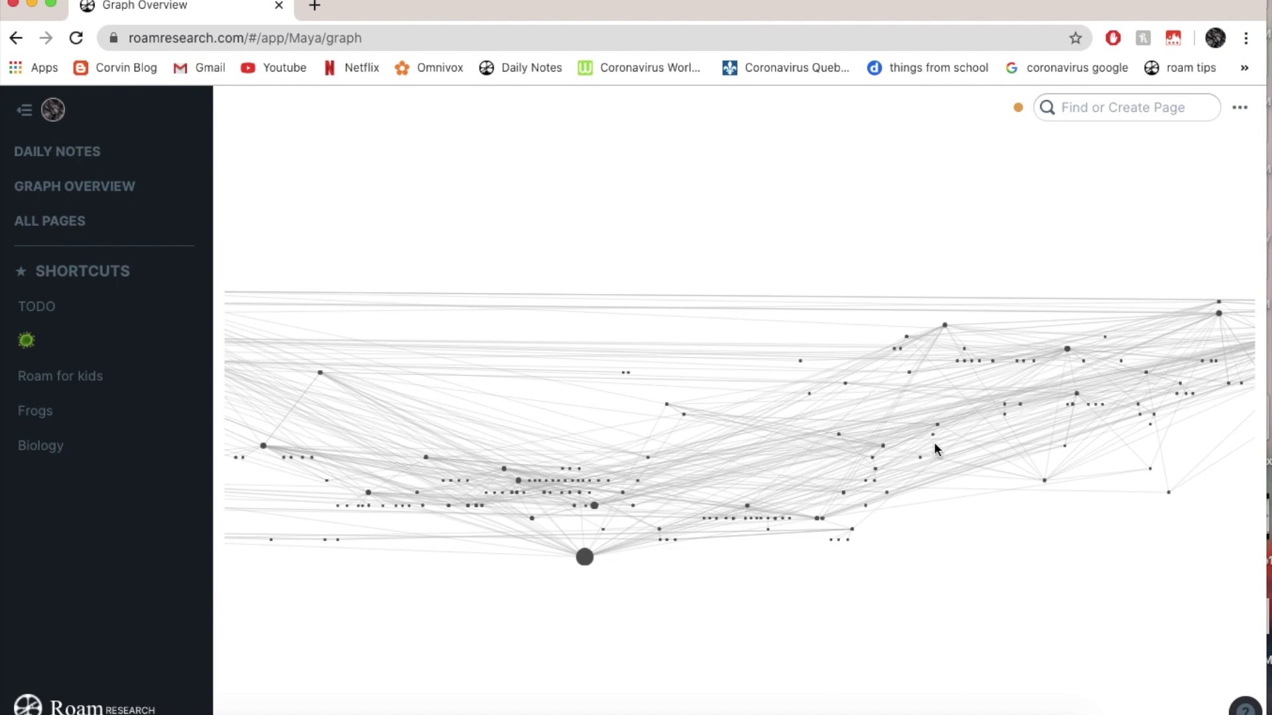
left_click(867, 297)
left_click_drag(599, 357, 1107, 327)
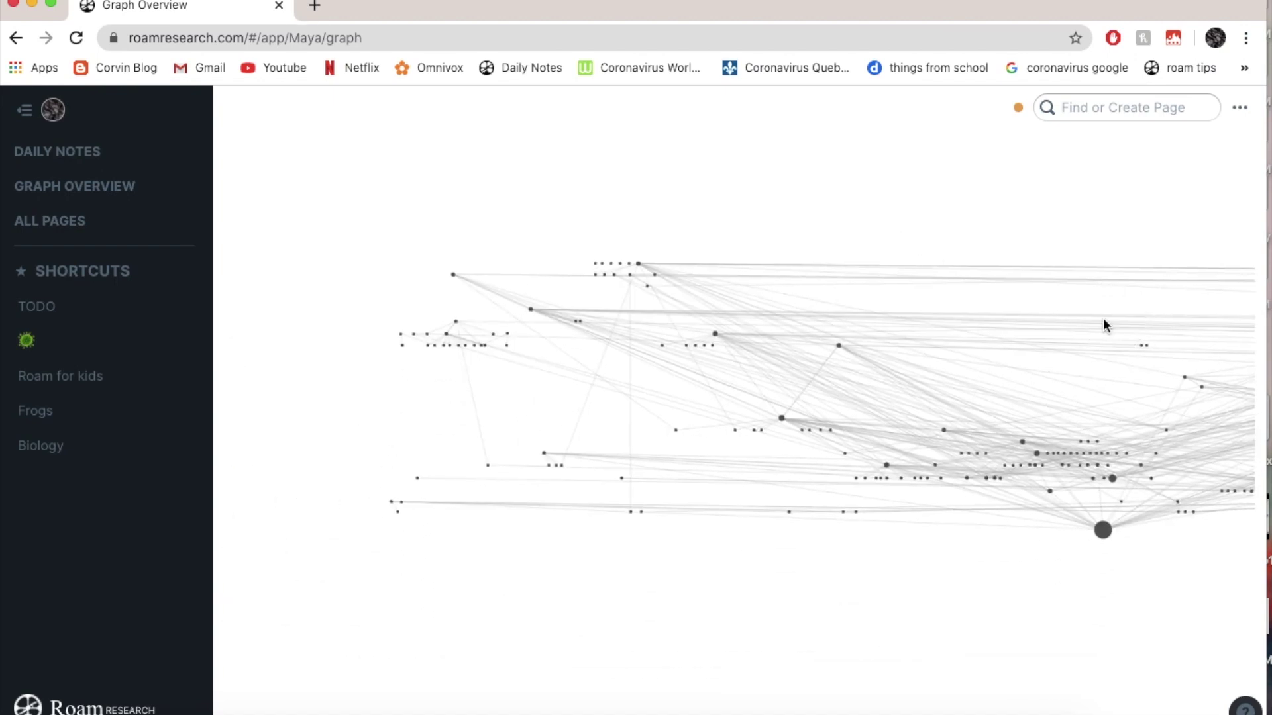
left_click(629, 396)
left_click_drag(792, 402, 764, 429)
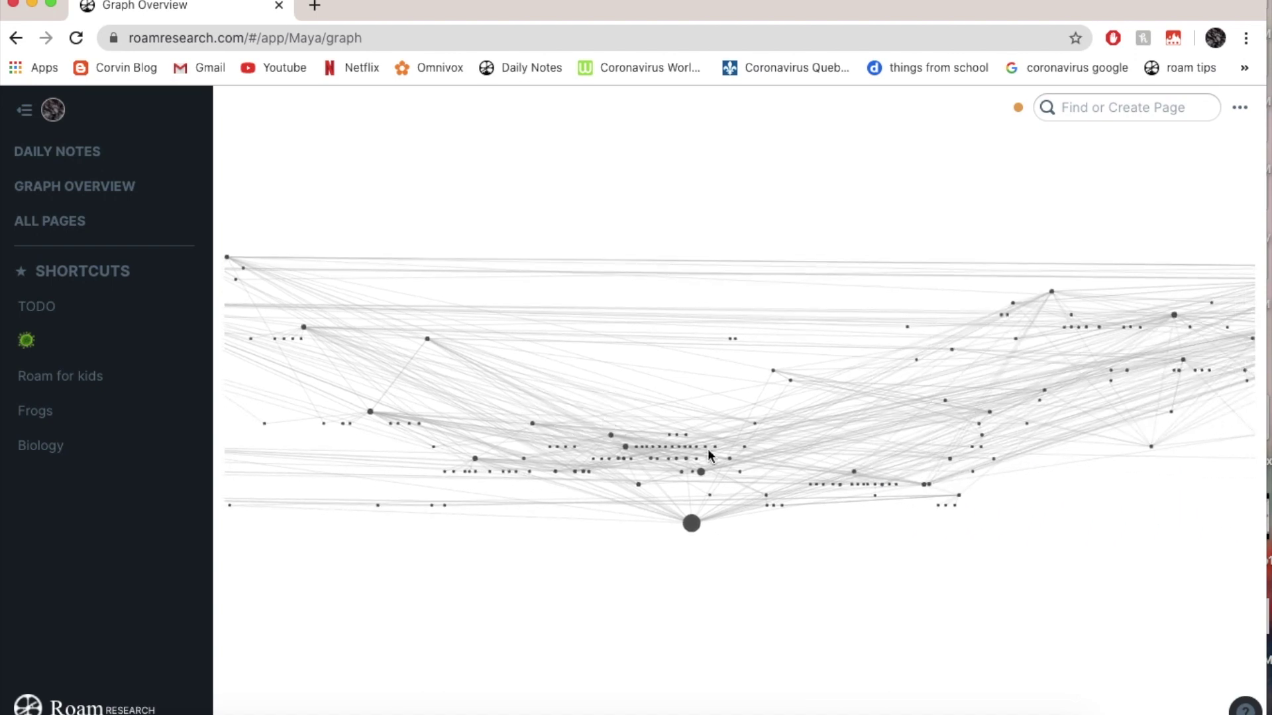
scroll(714, 530, "up", 5)
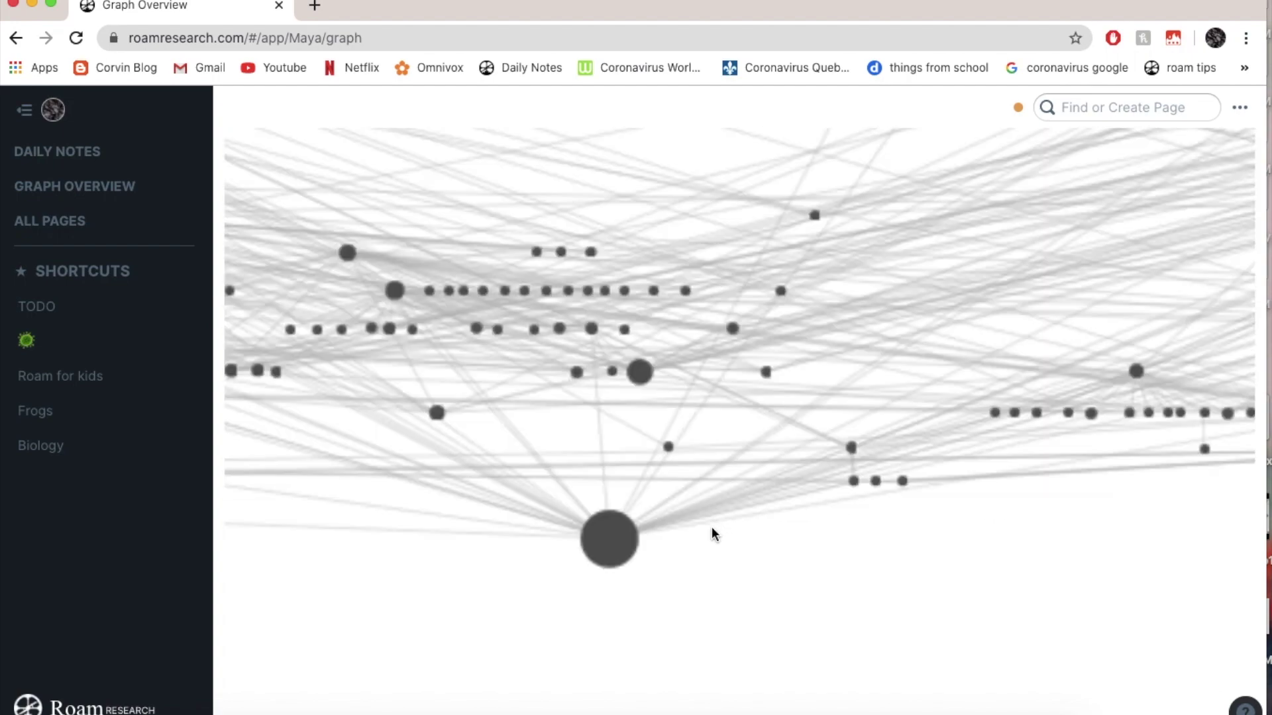
left_click(460, 575)
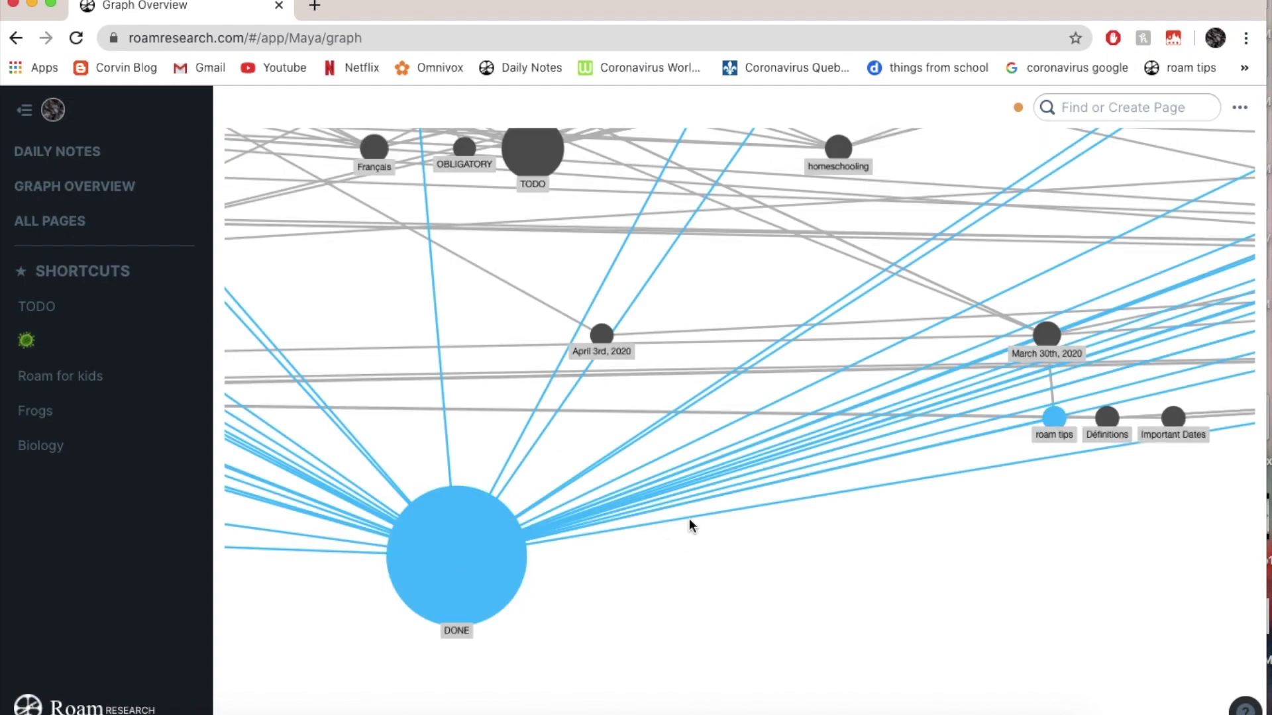
- Highlight a small node's and the large bottom node's links, then return to the May 7th, 2020 note
scroll(676, 523, "down", 5)
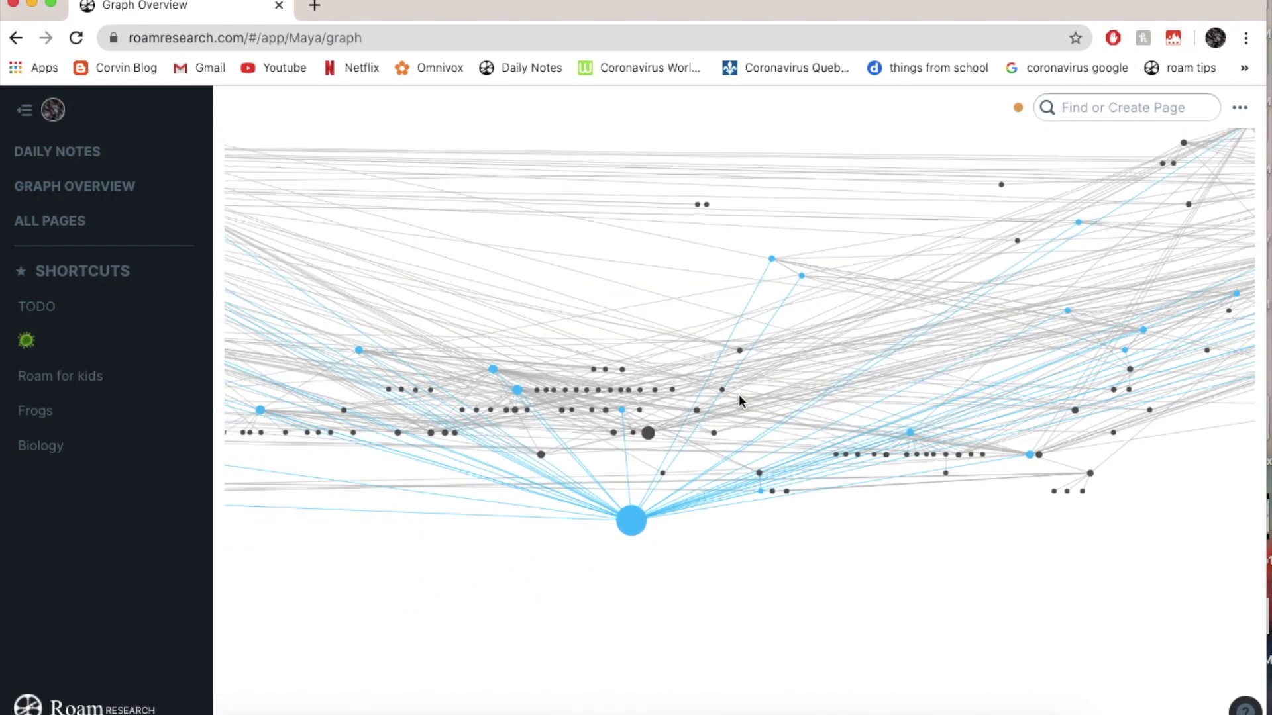
left_click_drag(782, 606, 868, 605)
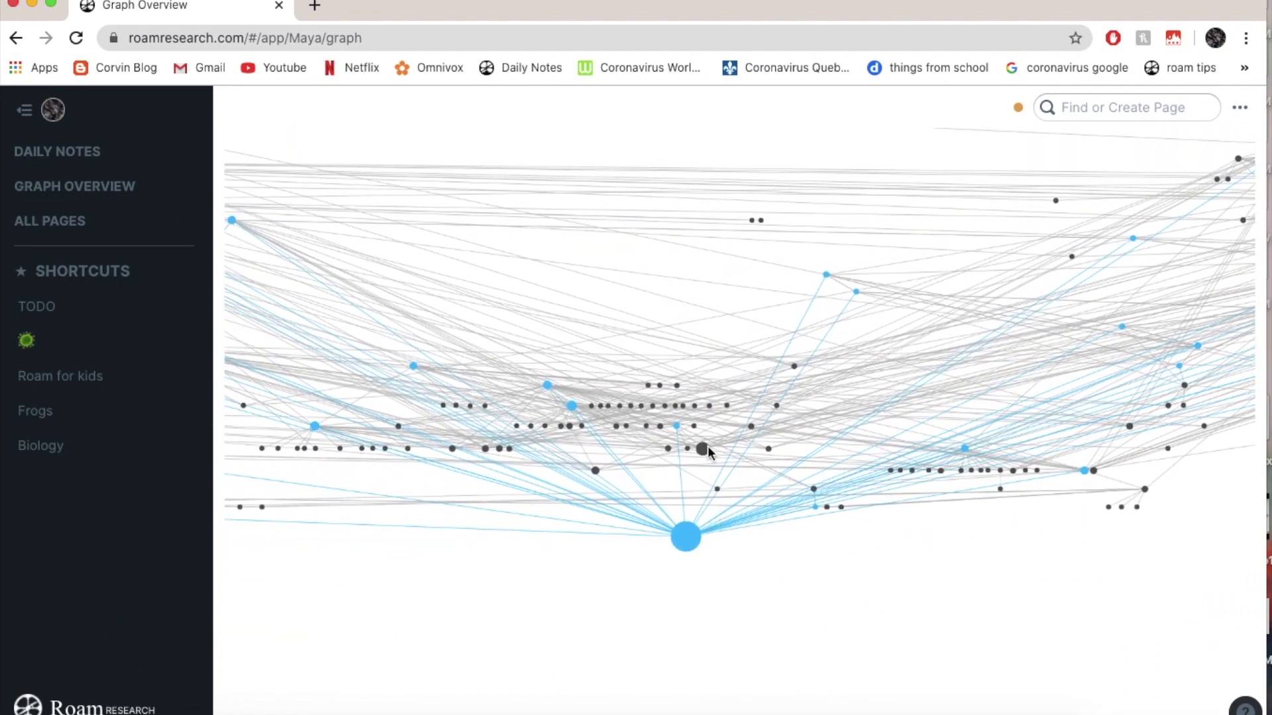
left_click(704, 451)
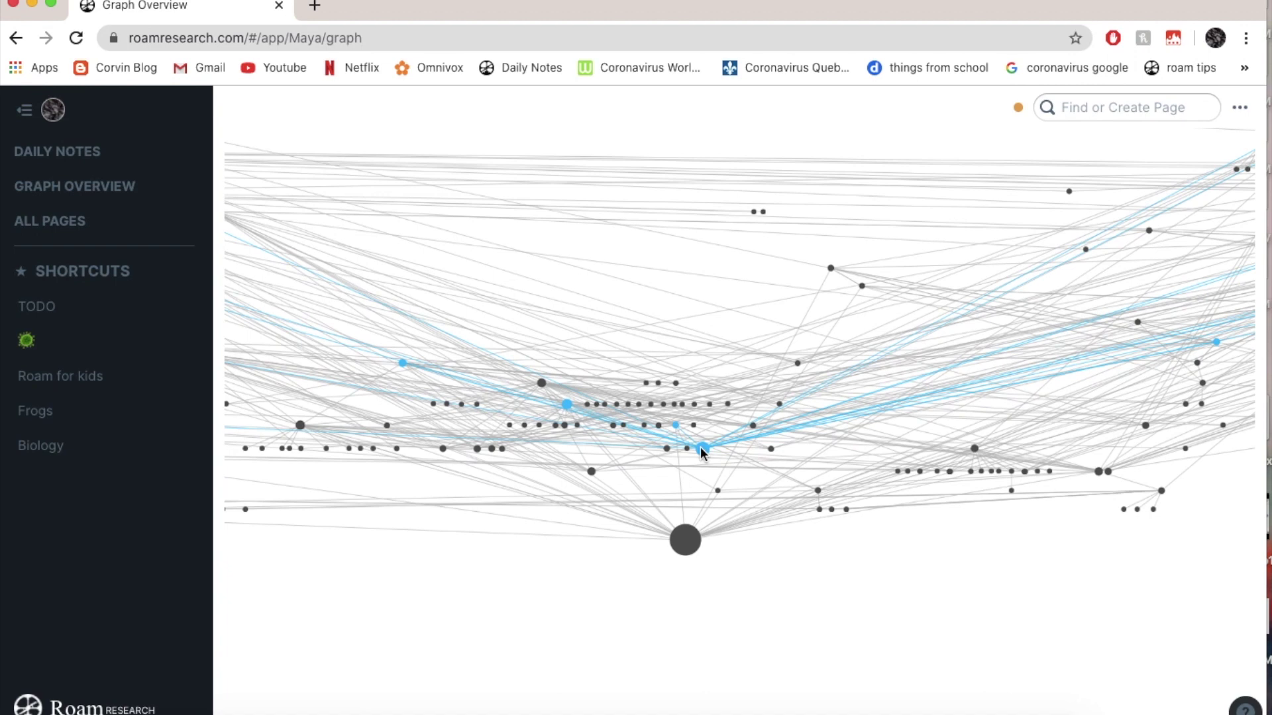
left_click(687, 540)
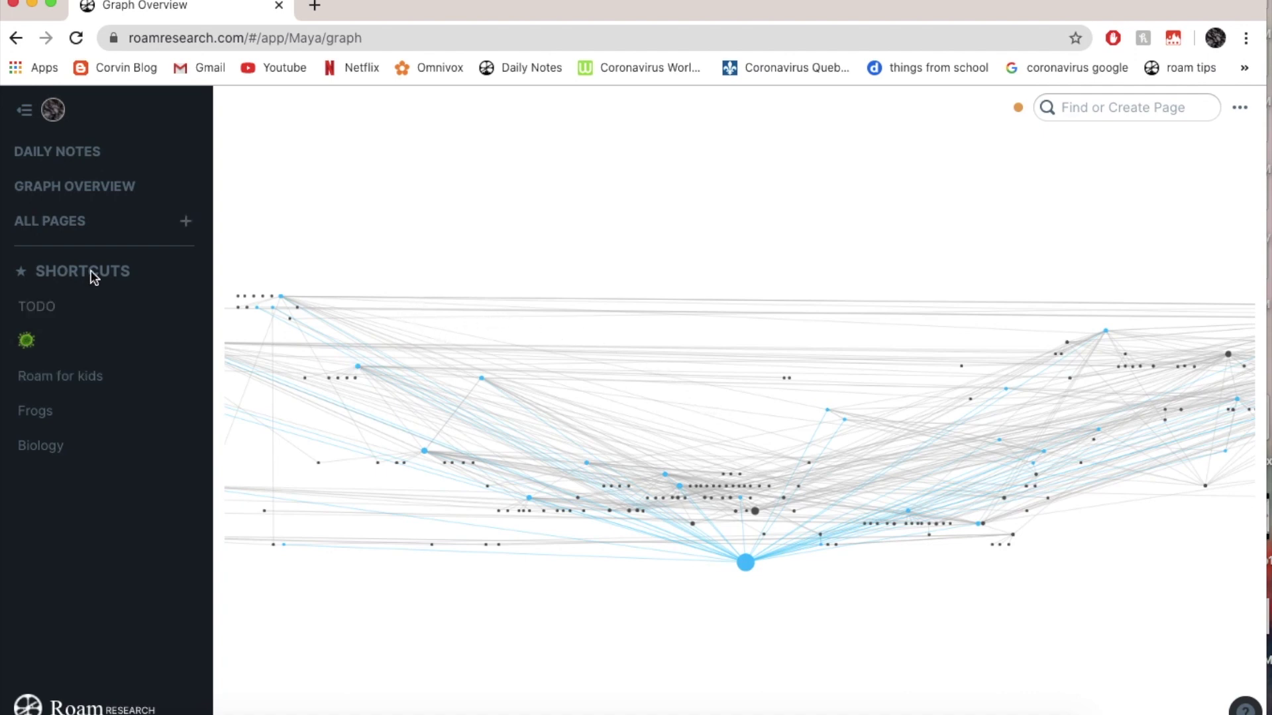
left_click(99, 153)
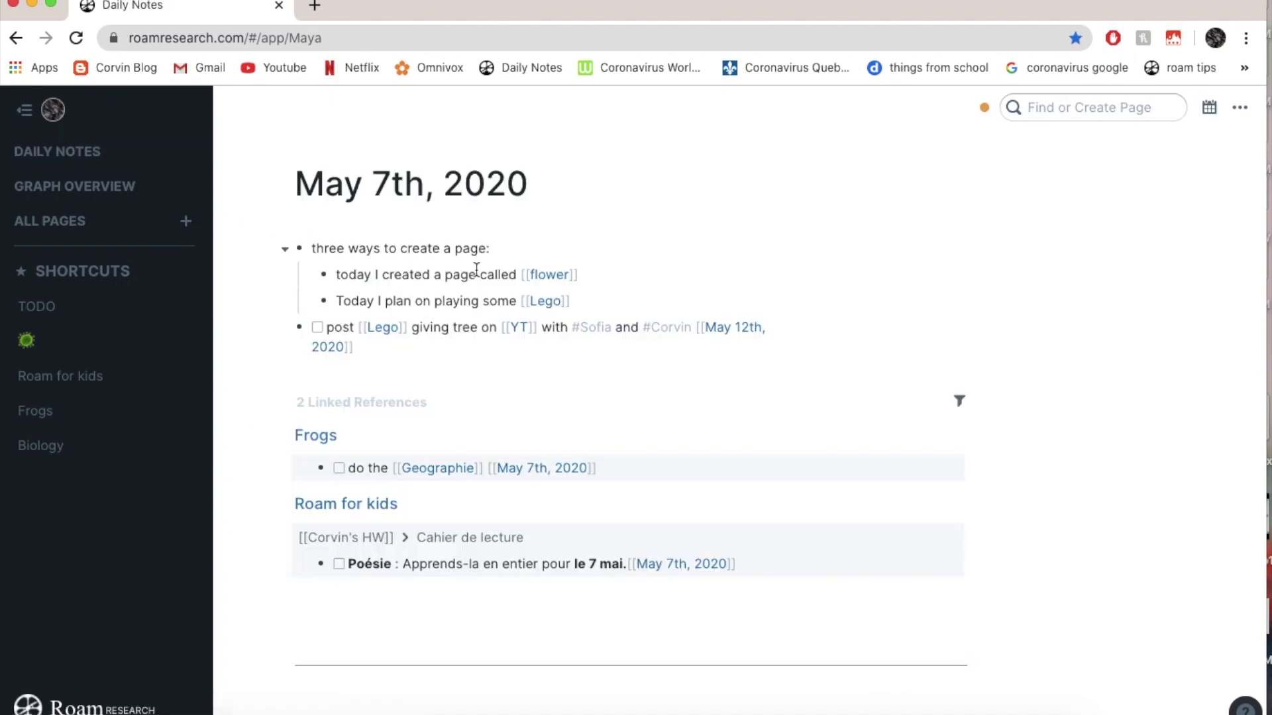